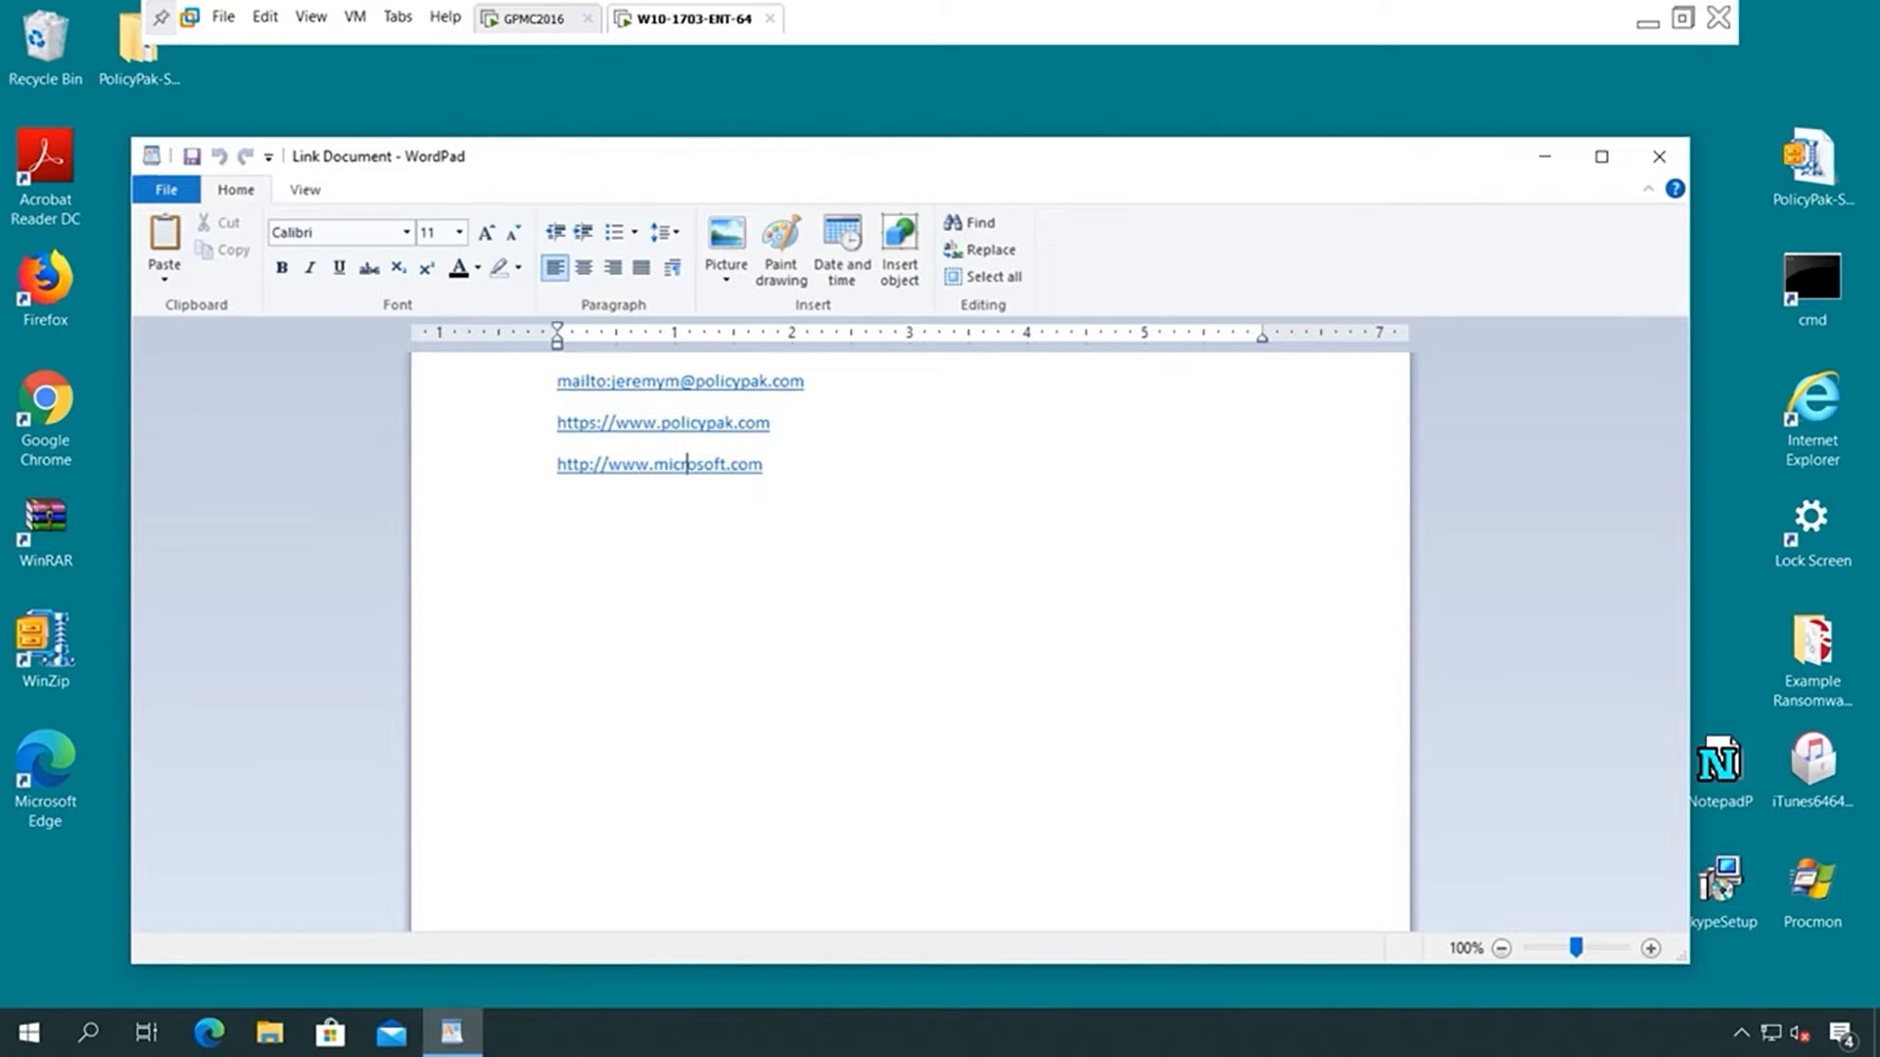
left_click(632, 472)
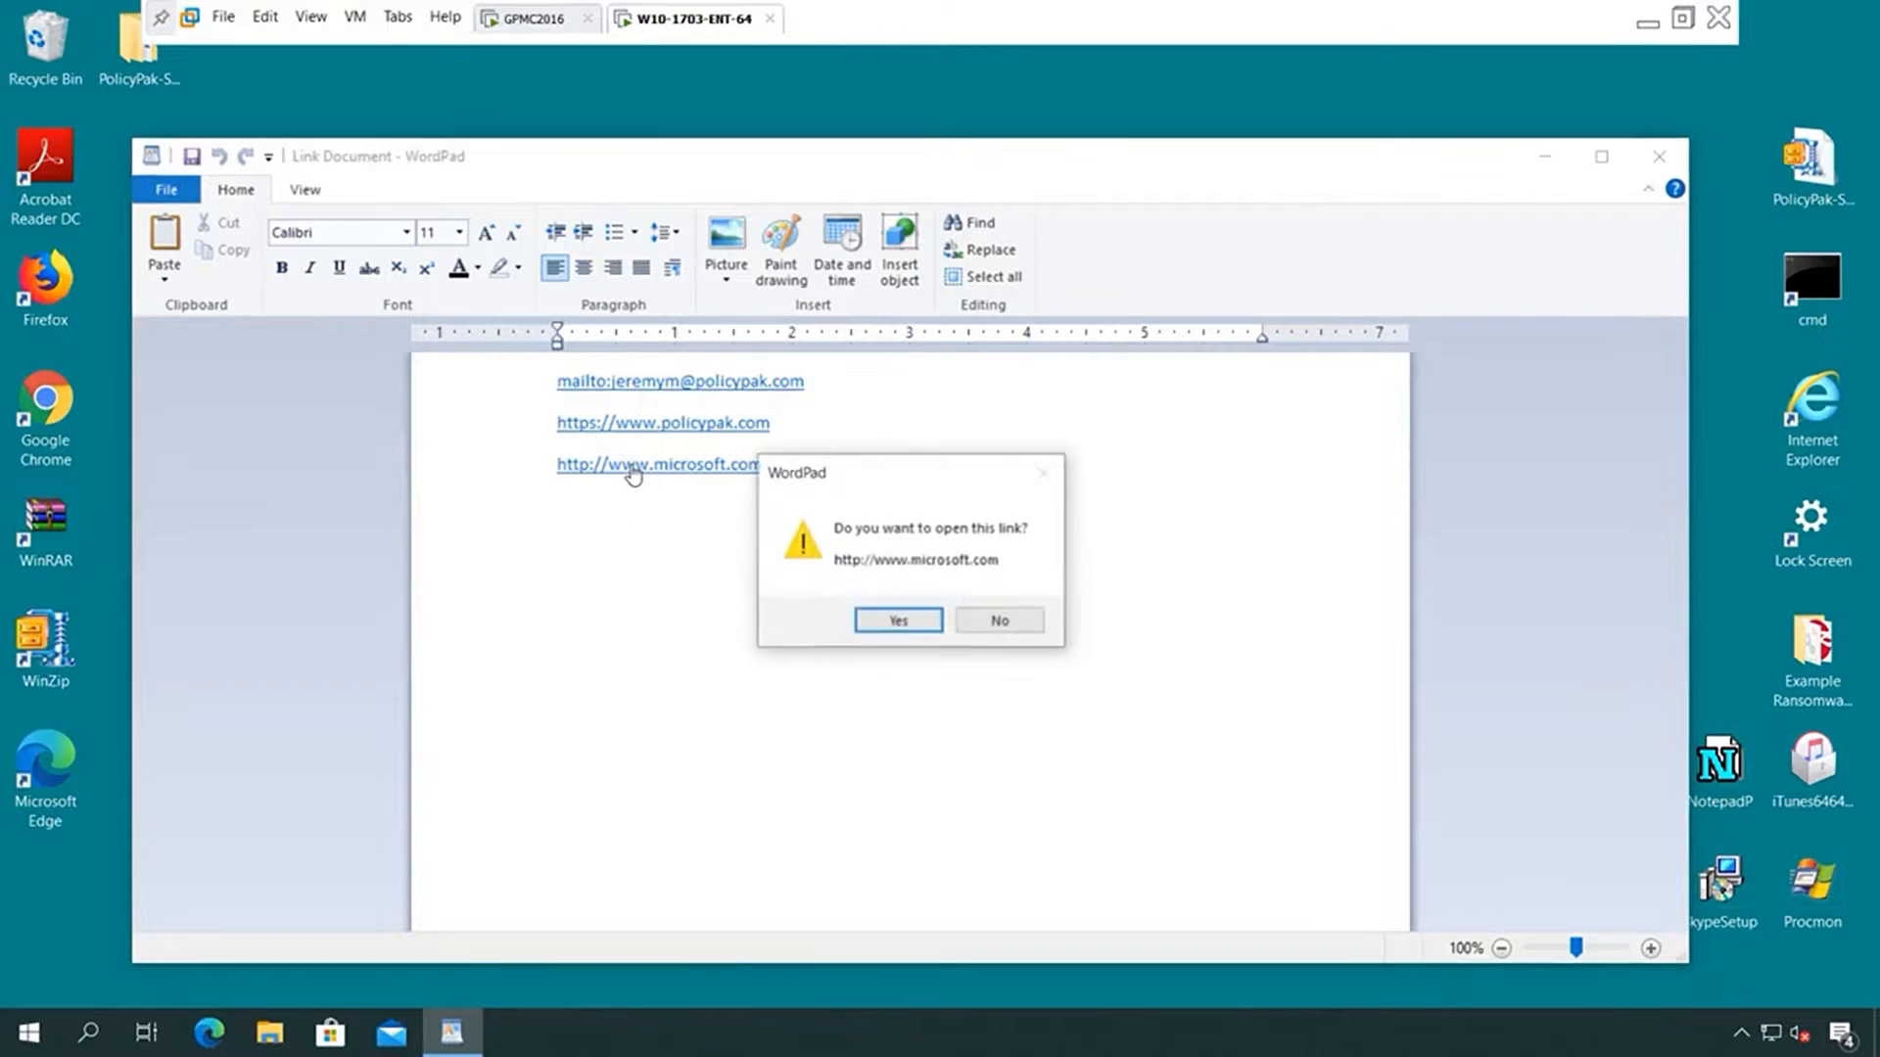
left_click(877, 625)
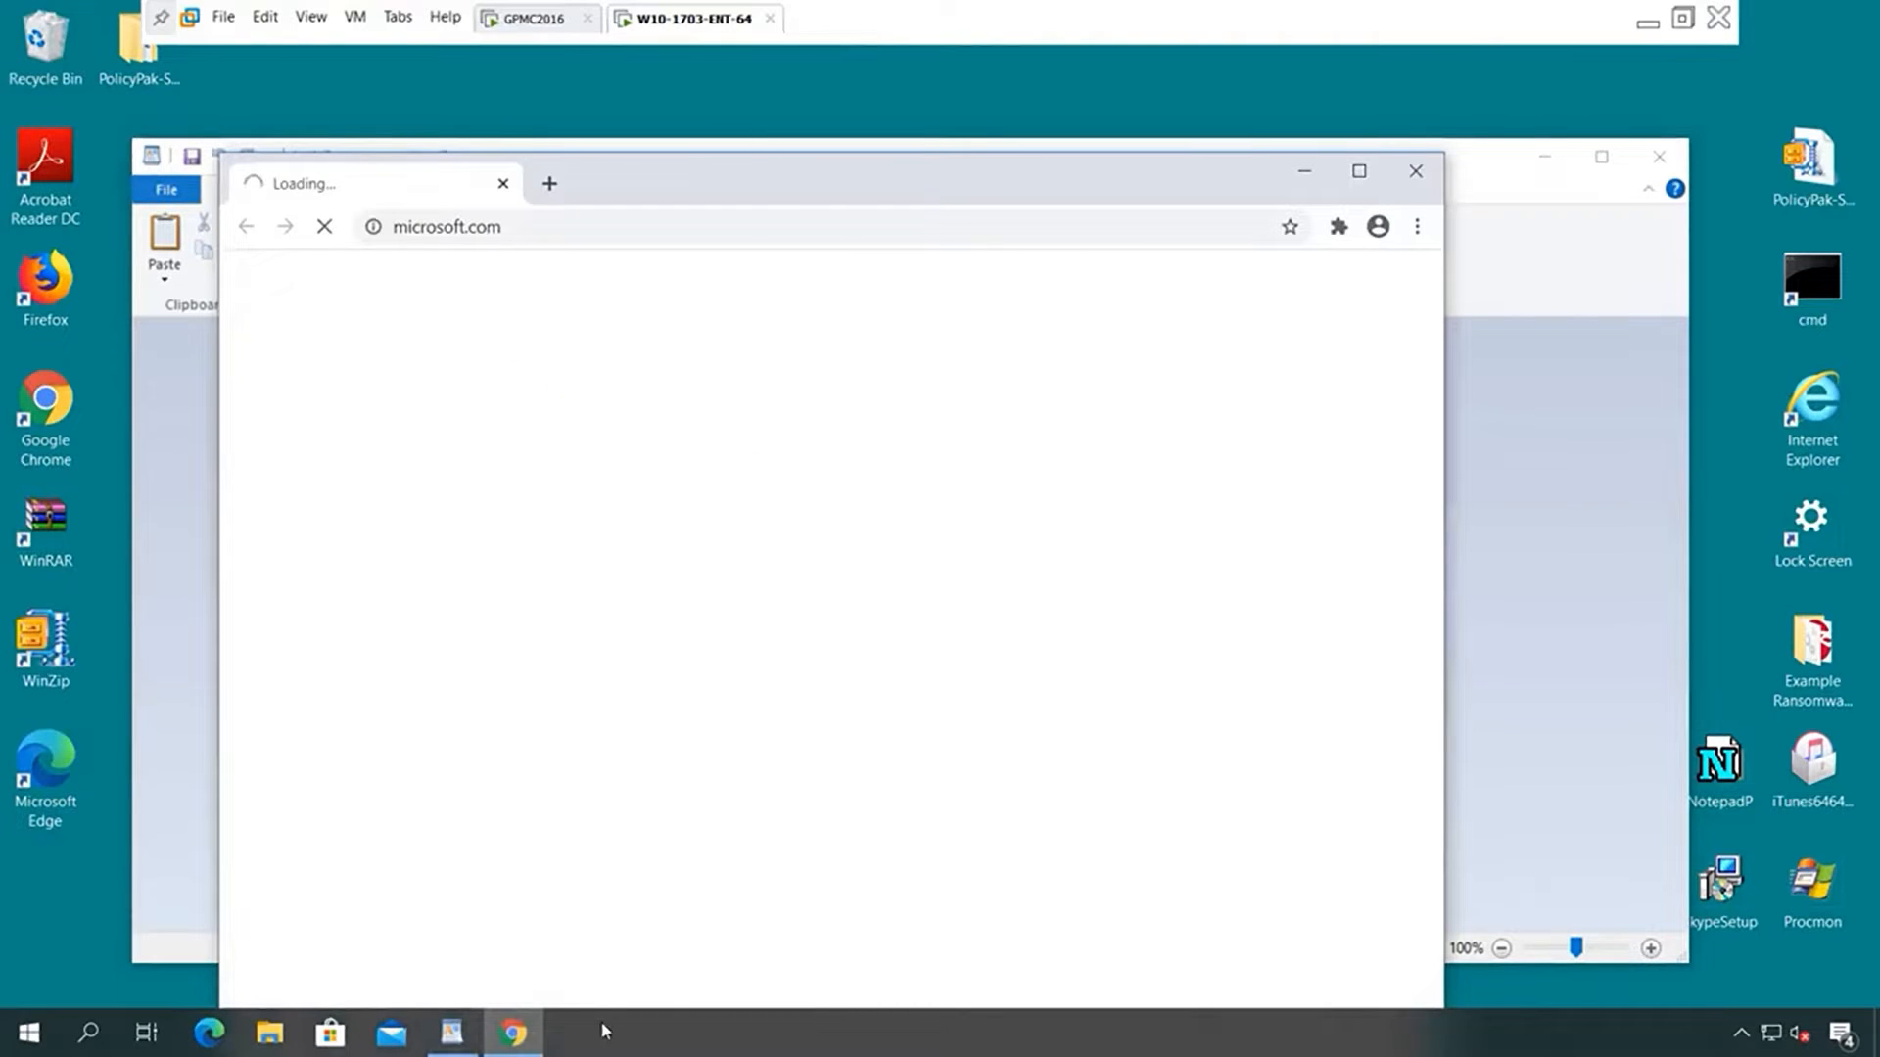
left_click(1416, 171)
left_click(570, 20)
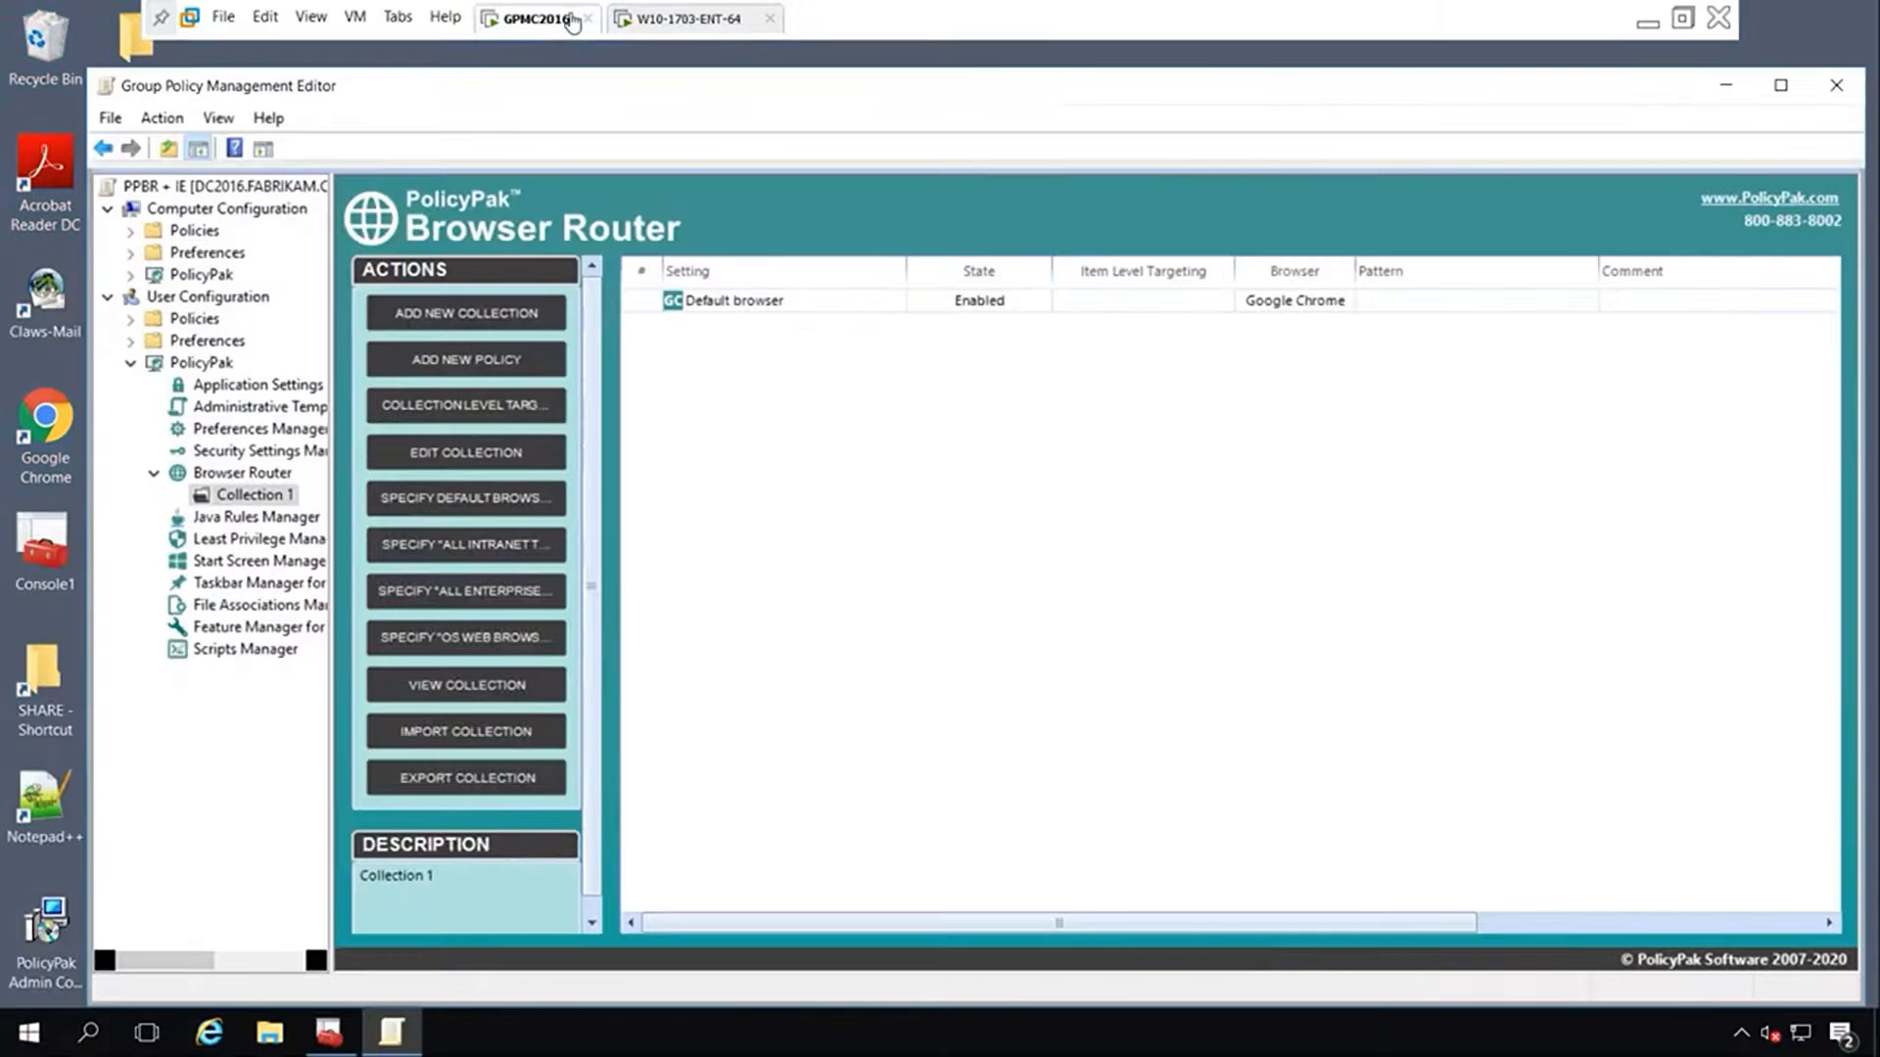
left_click(469, 367)
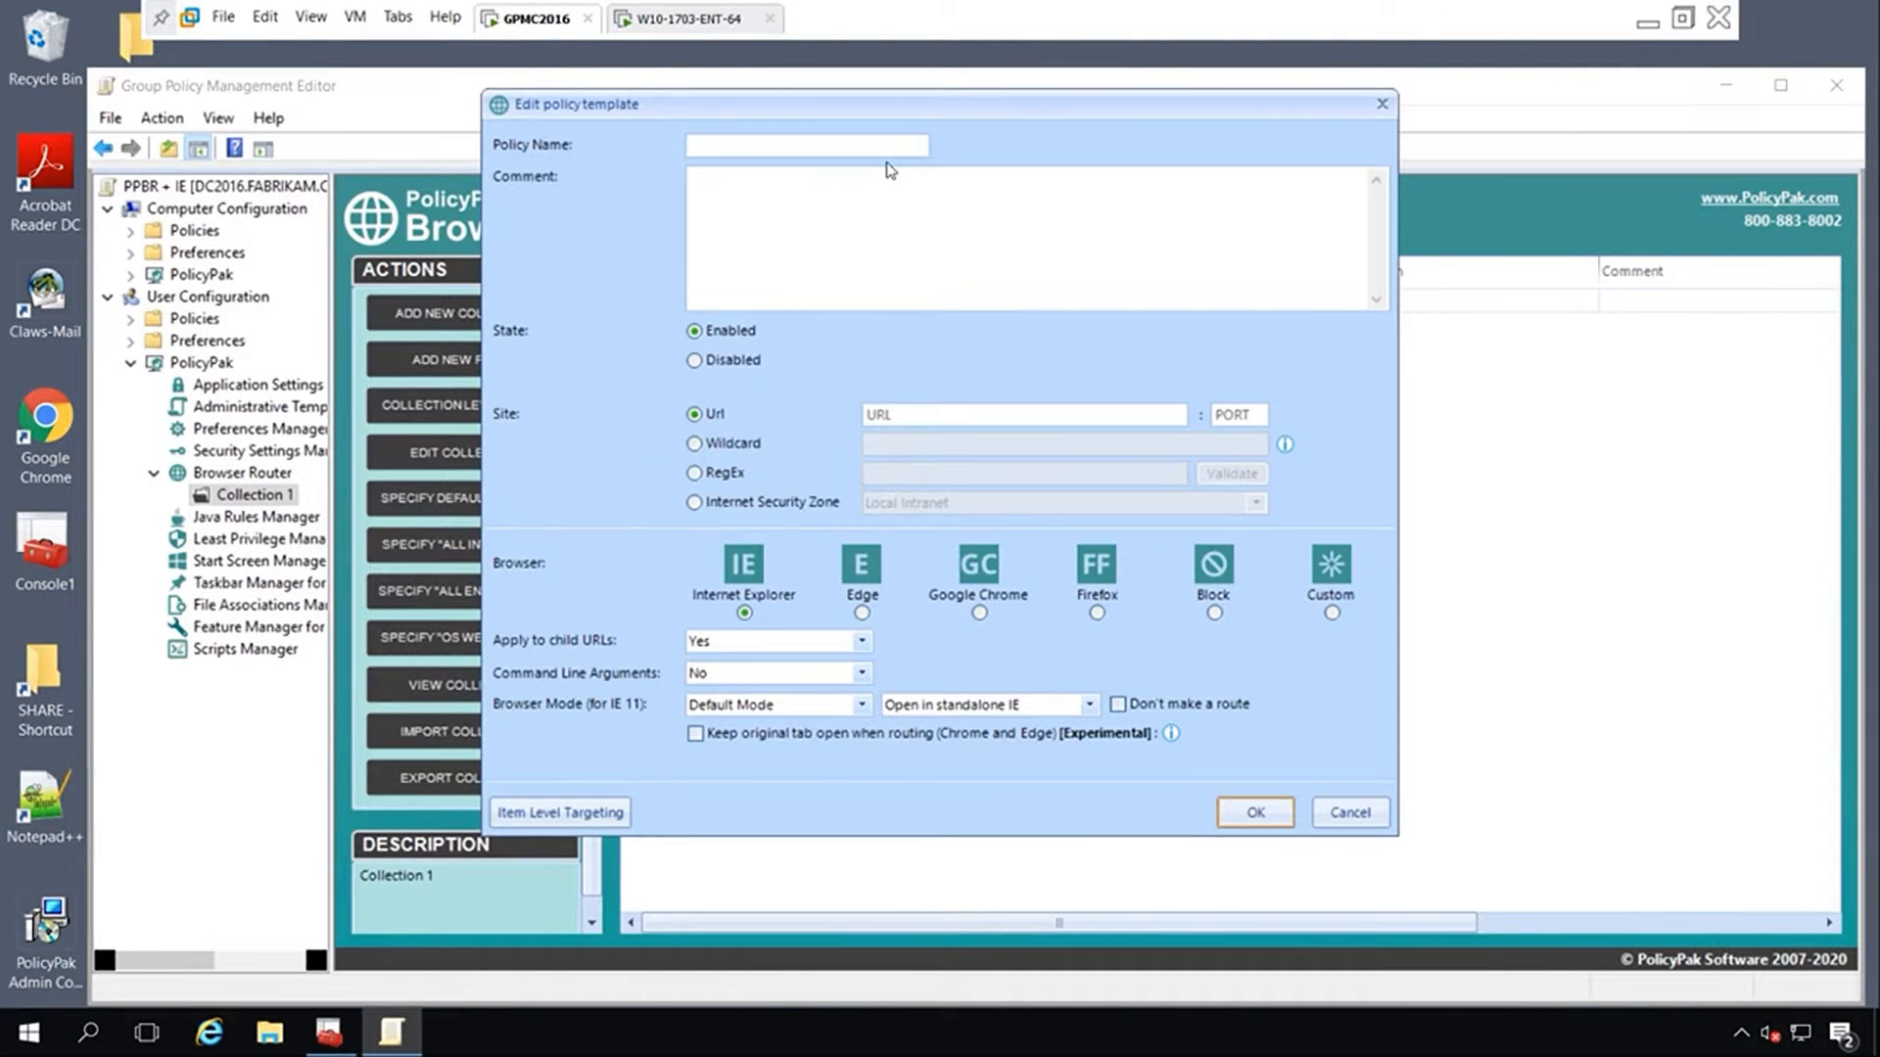
type("Microsoft to IE")
left_click(893, 416)
type("www.micoro")
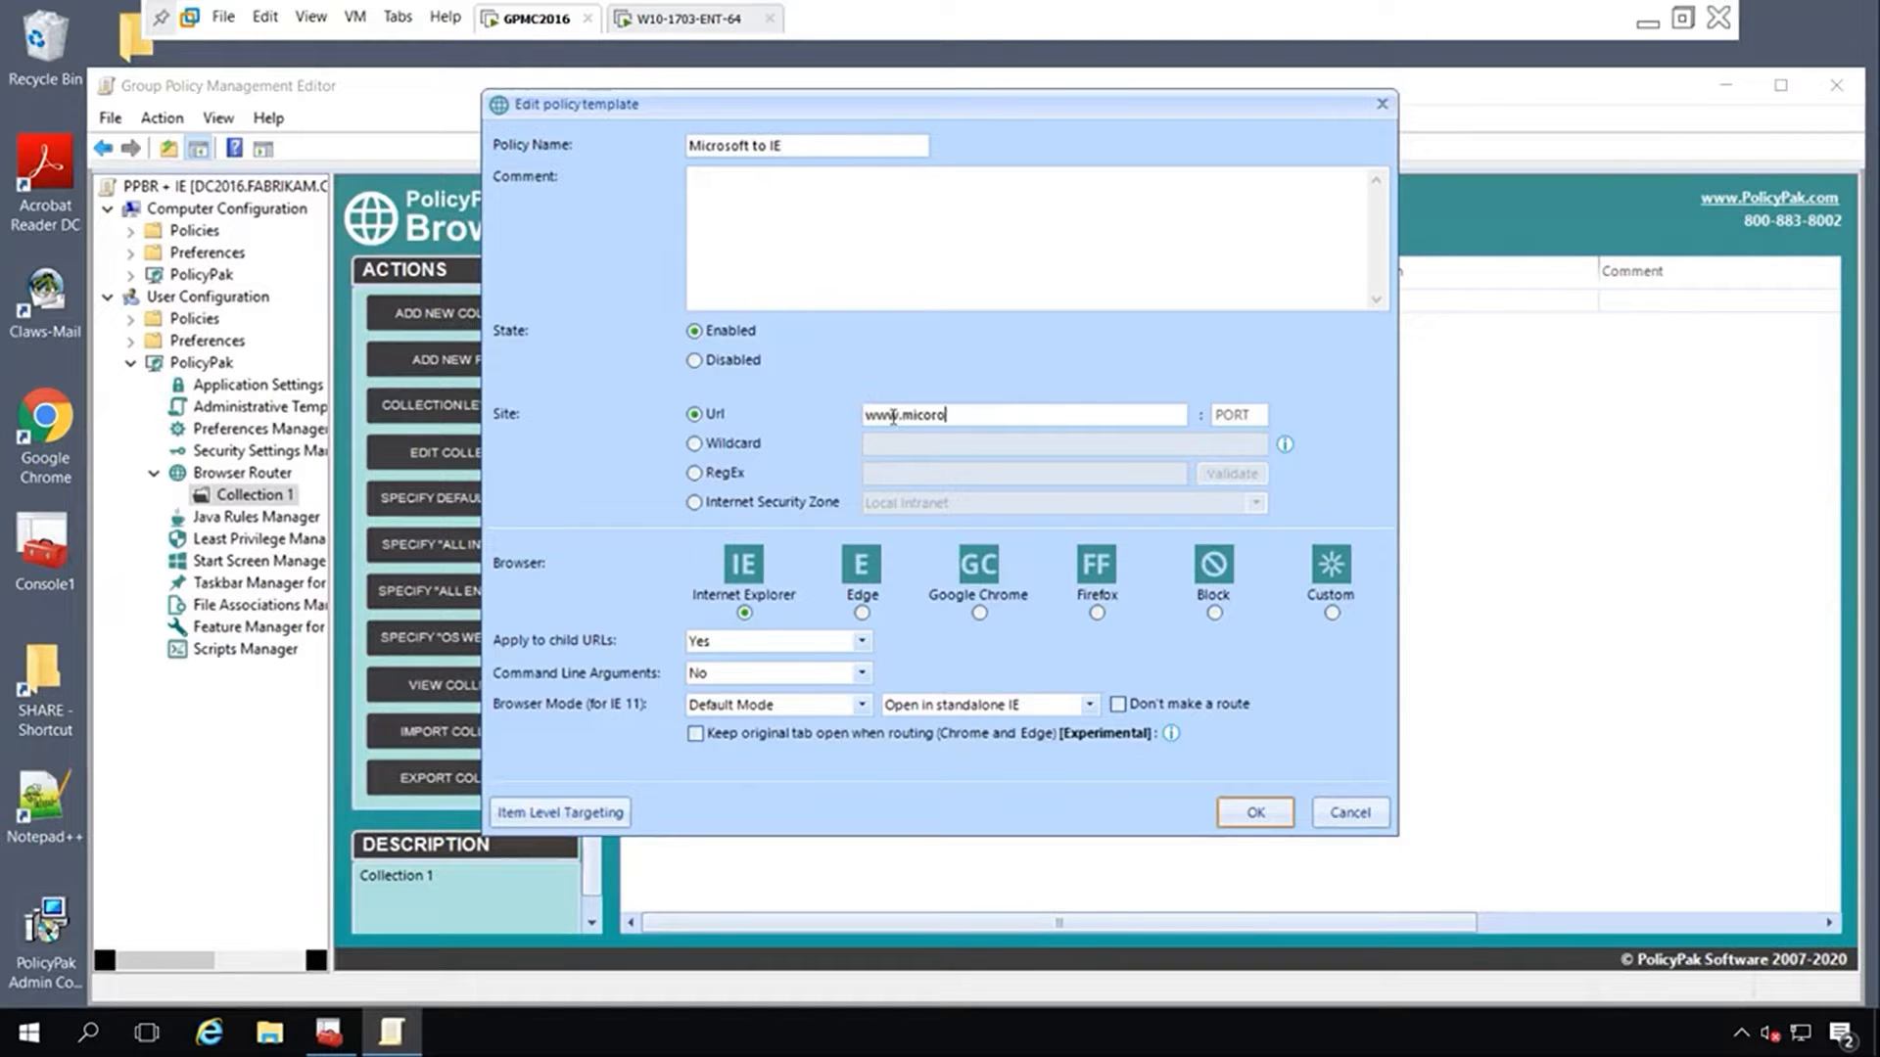
type("soft")
key("BackSpace")
key("BackSpace")
key("BackSpace")
key("BackSpace")
key("BackSpace")
key("BackSpace")
key("BackSpace")
type("rosoft.com")
Set the policy's IE 11 browser mode to IE7 Document Mode and save the policy
left_click(858, 706)
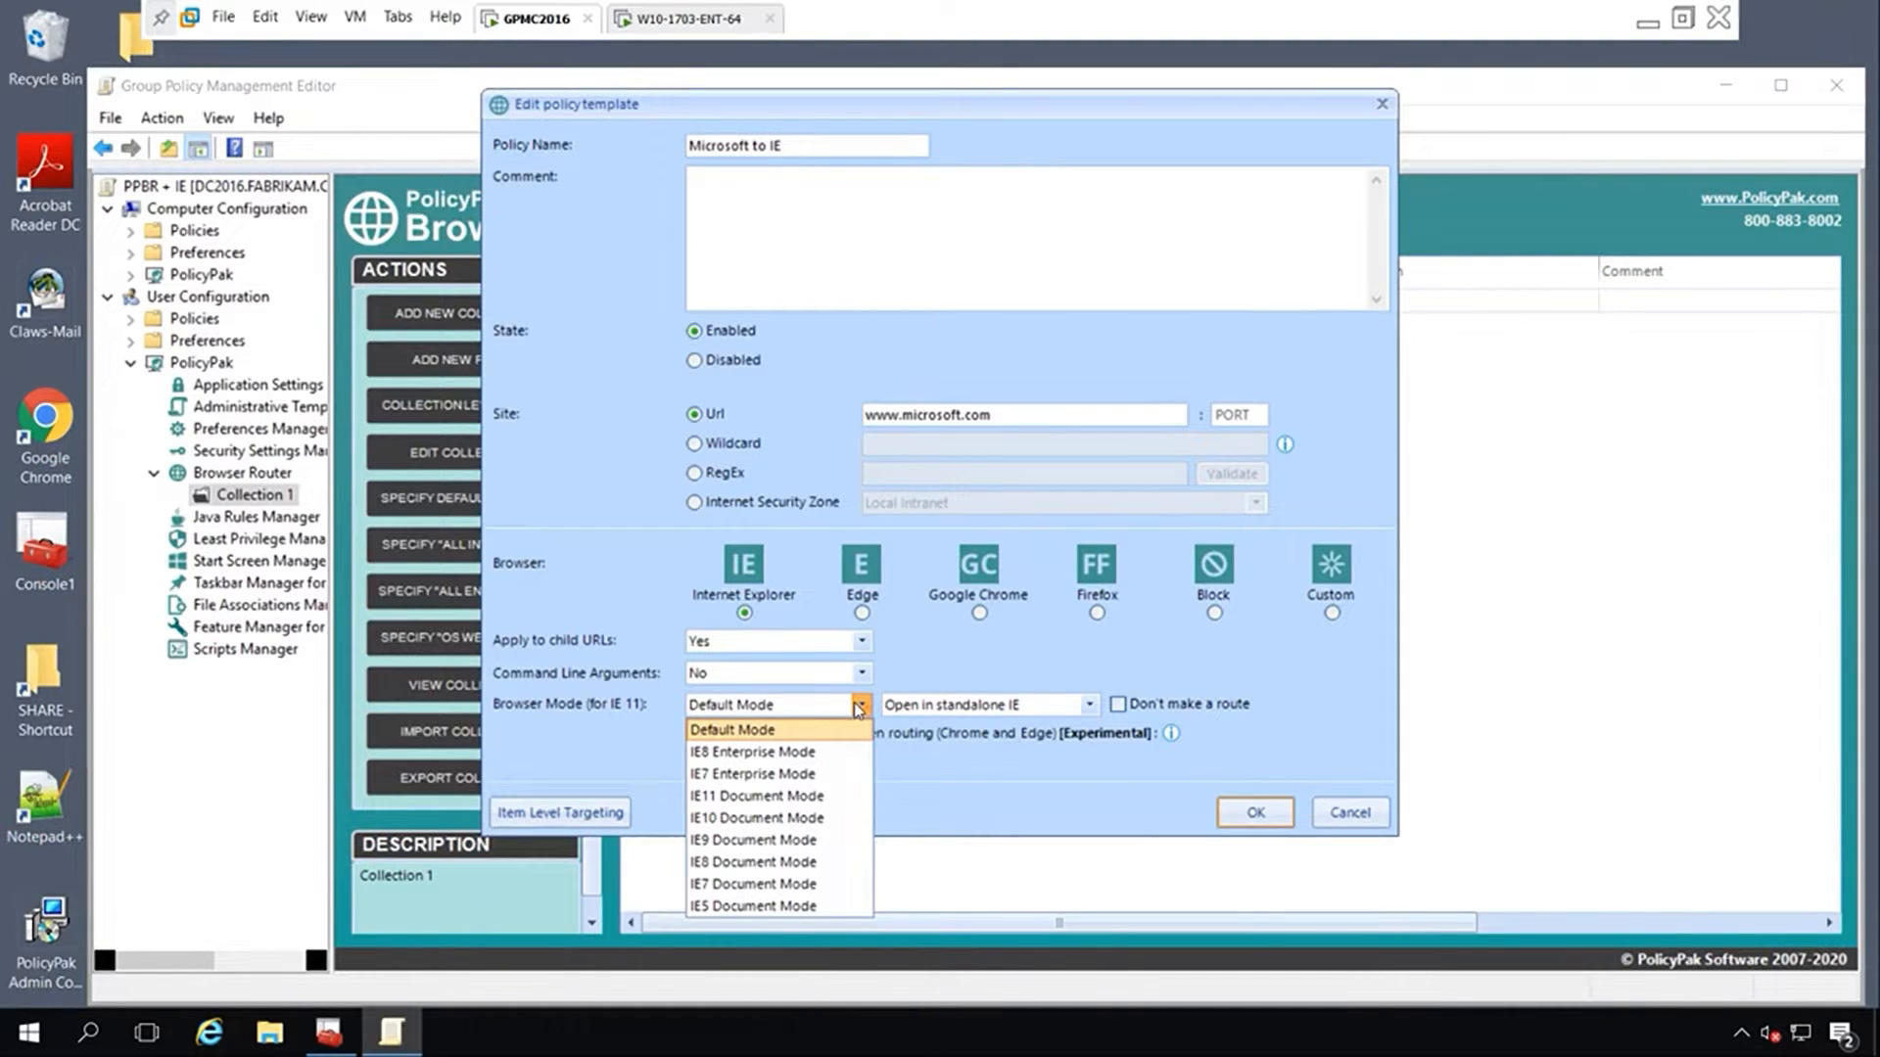
left_click(823, 885)
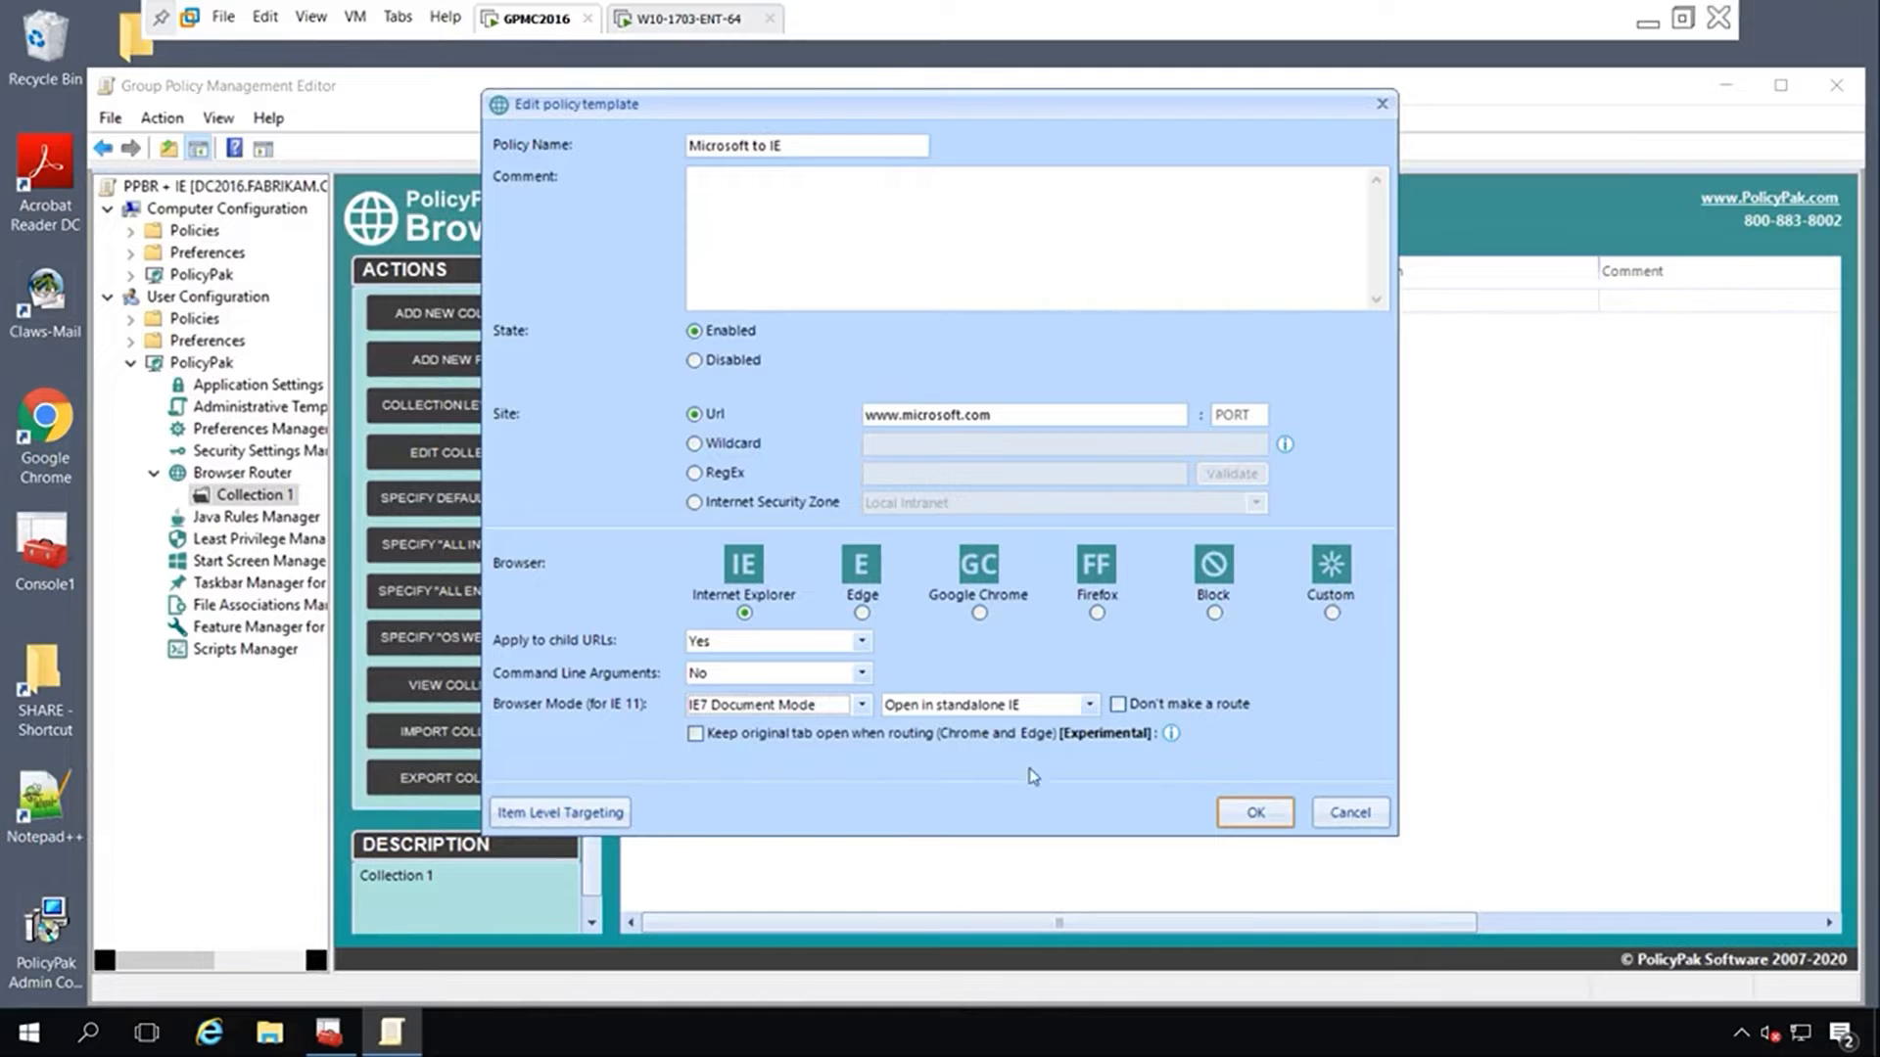
left_click(1257, 812)
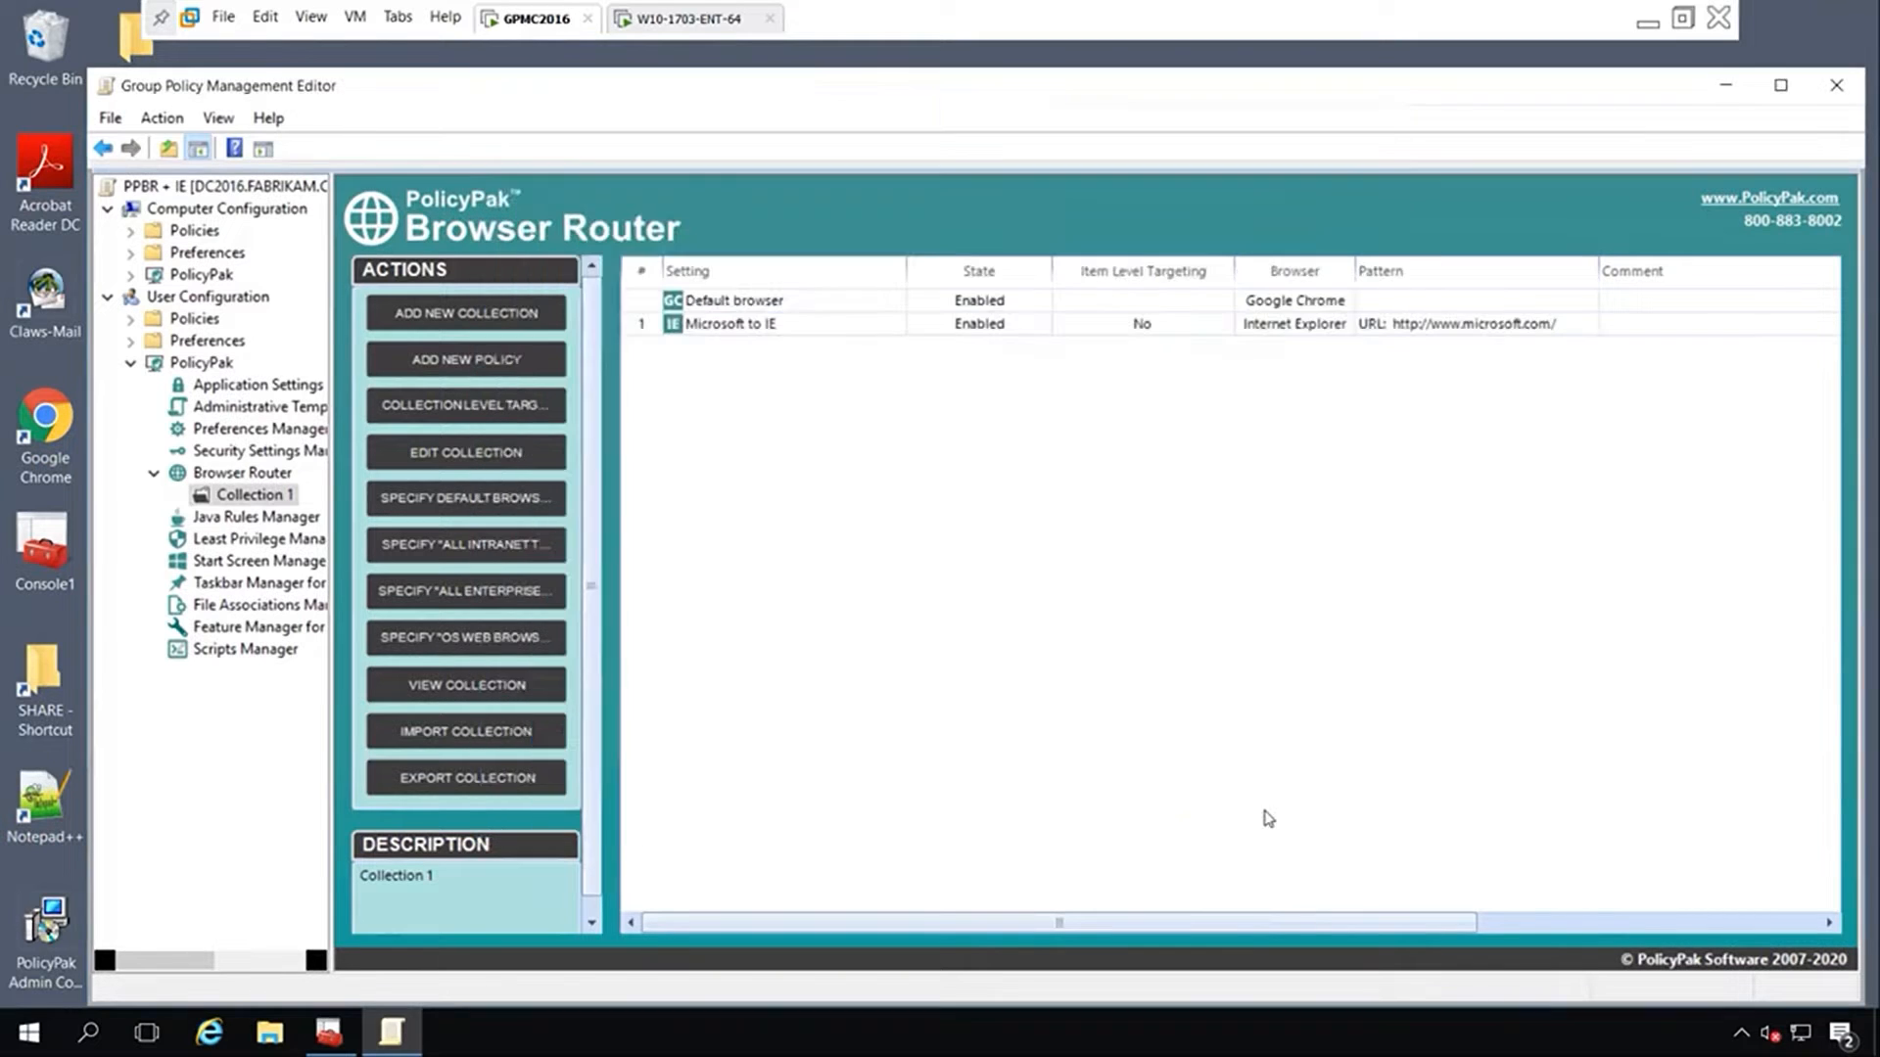
Switch to the W10-1703-ENT-64 machine, run gpupdate in a command prompt and minimize the prompt
left_click(676, 20)
double_click(1802, 286)
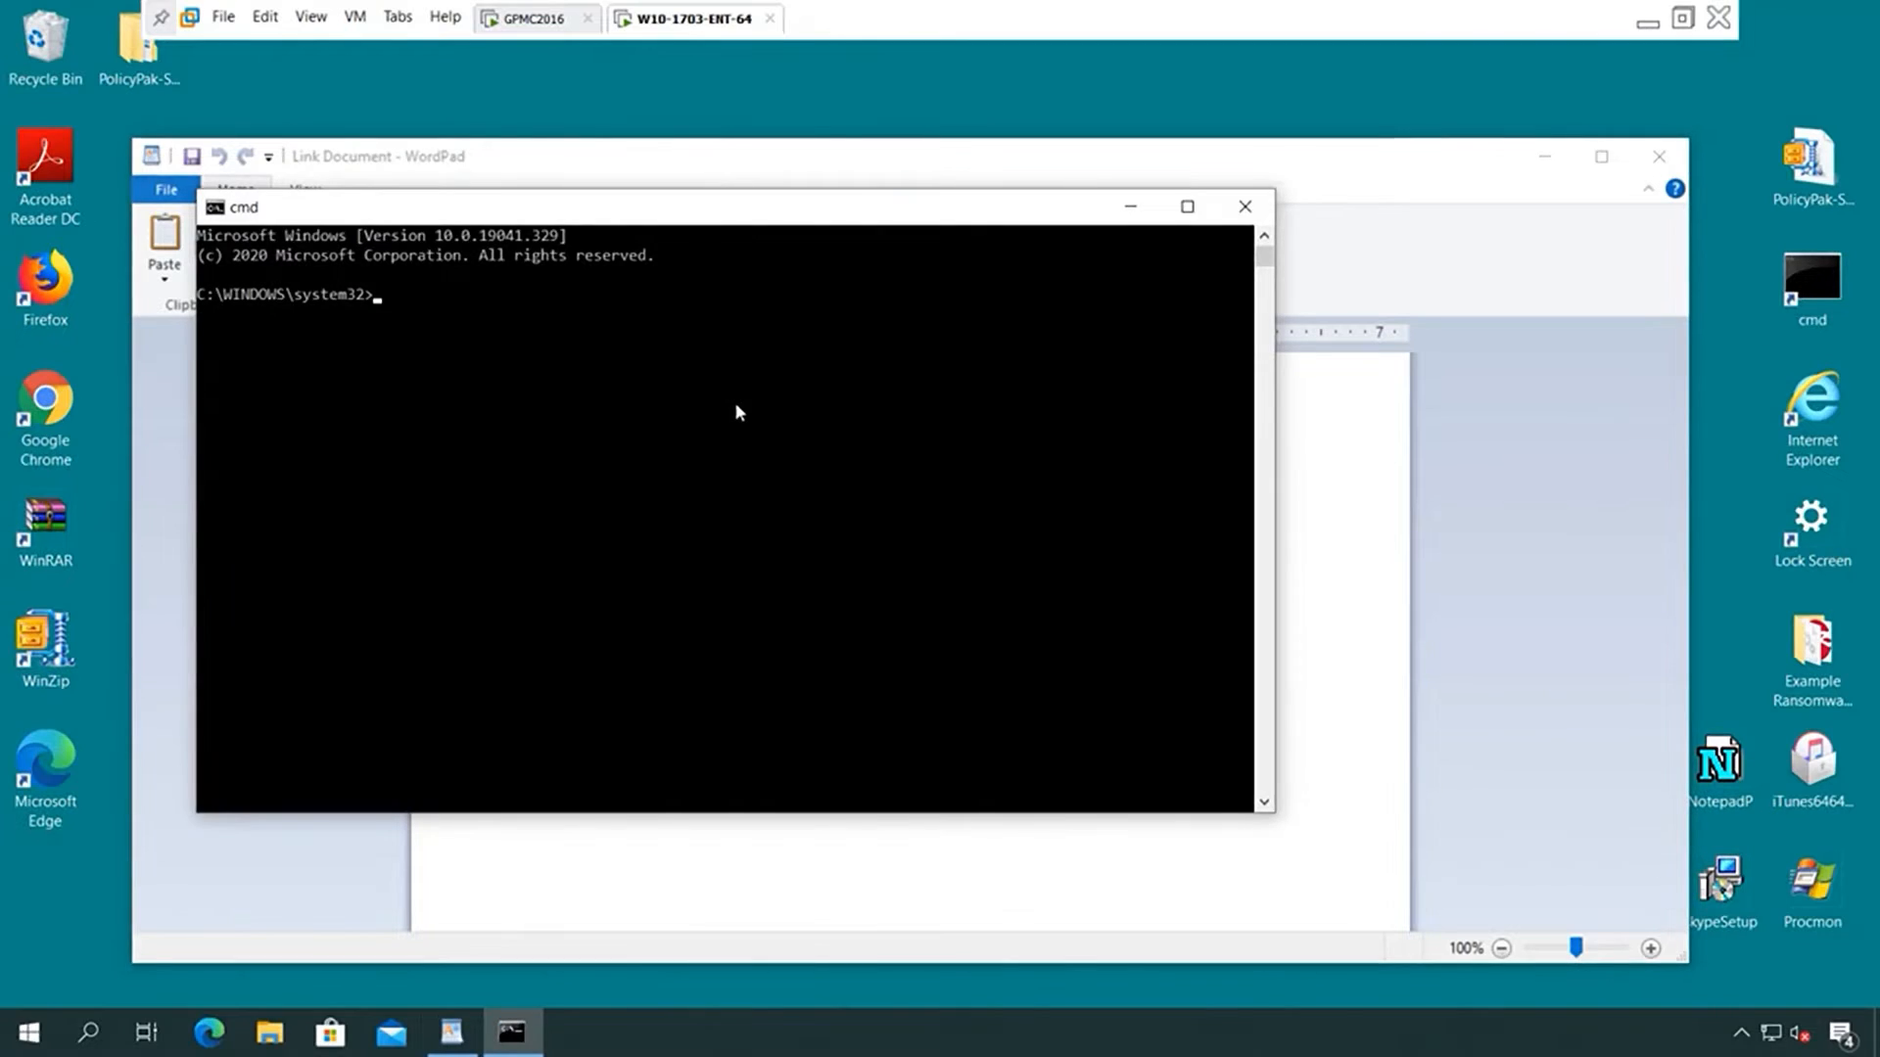
type("gpupdate")
key("Return")
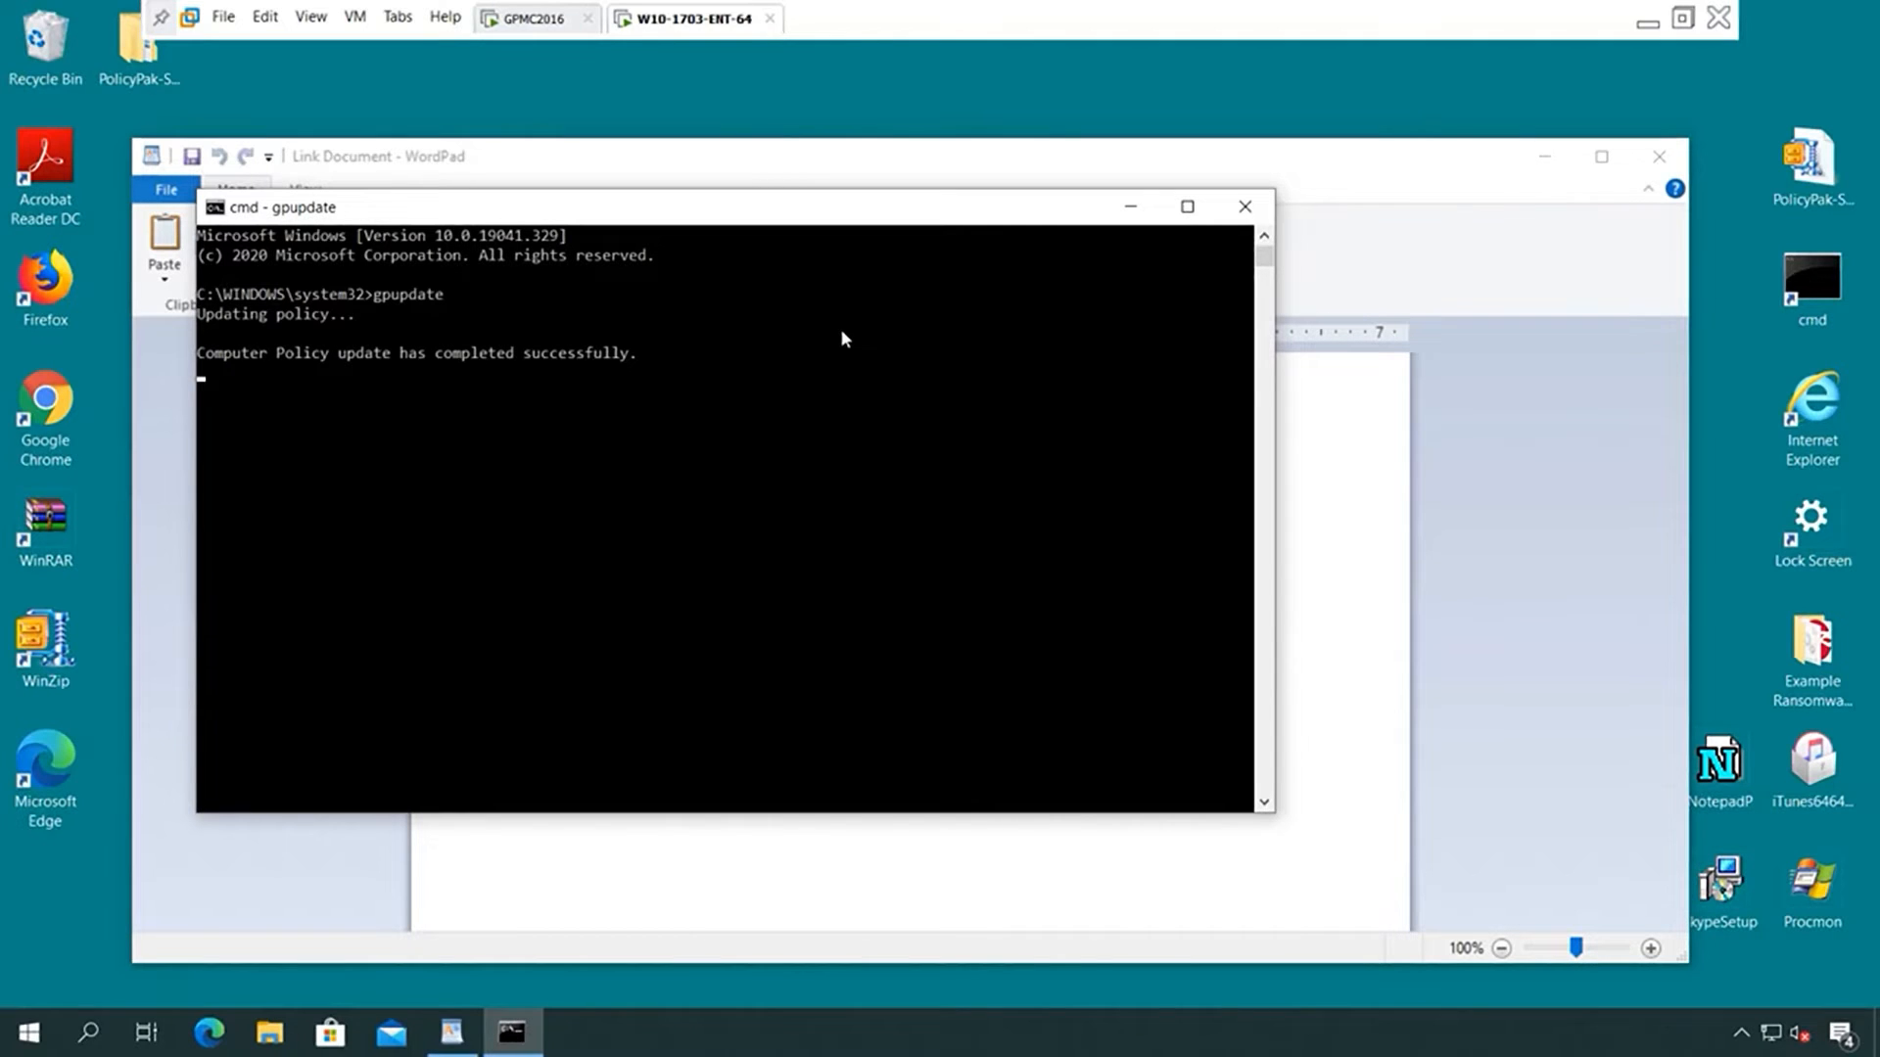
left_click(1130, 206)
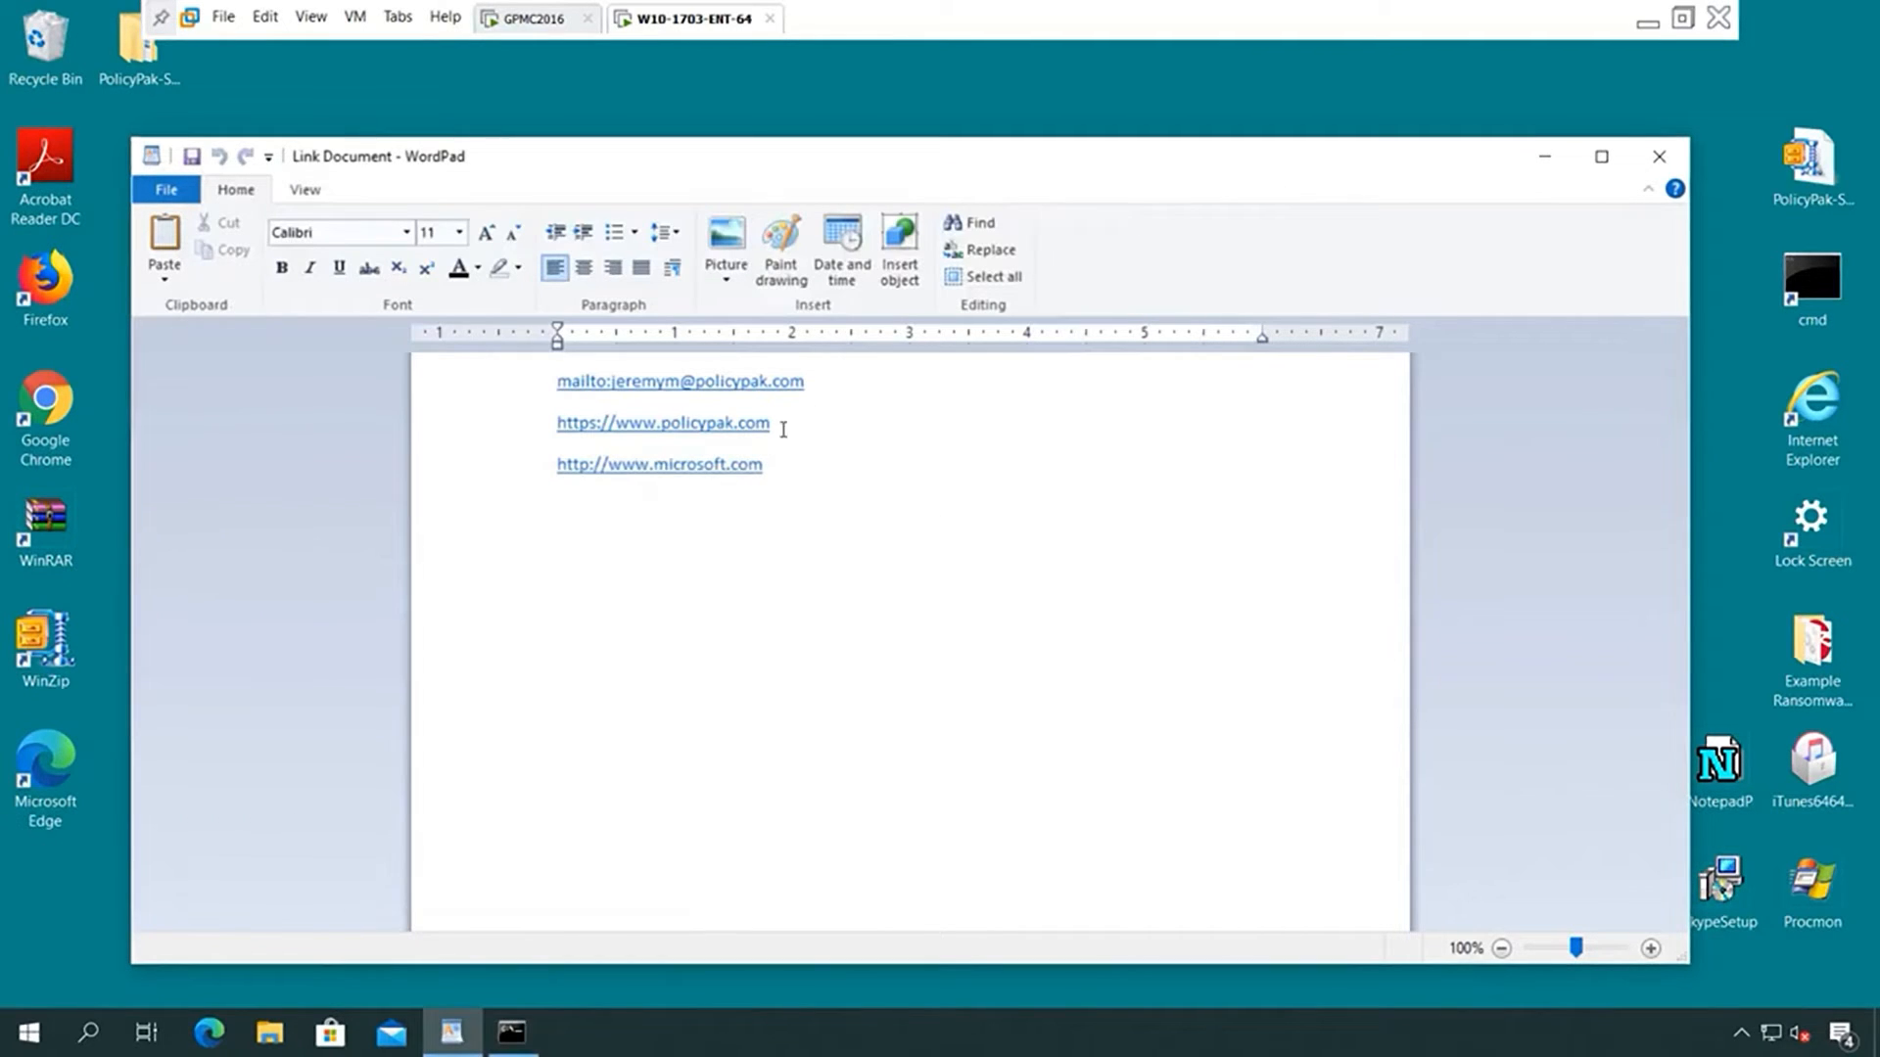
left_click(675, 466)
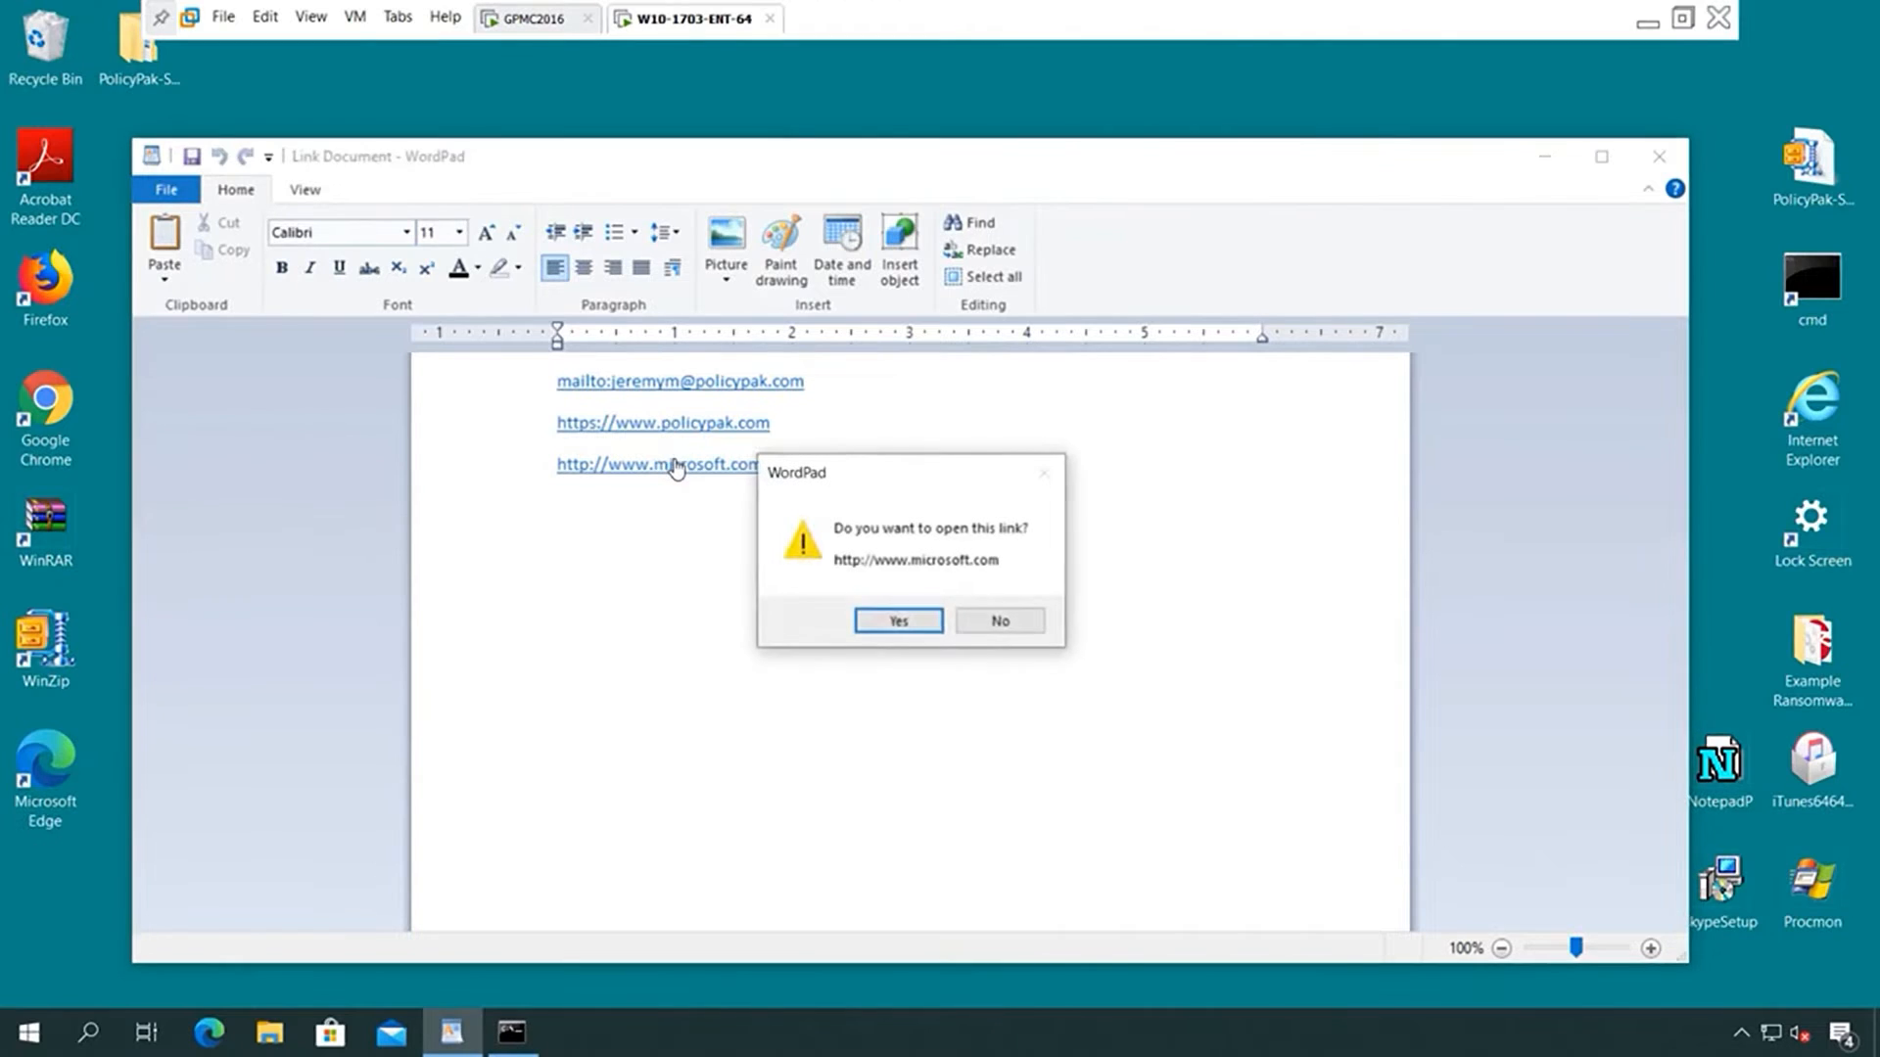
left_click(925, 624)
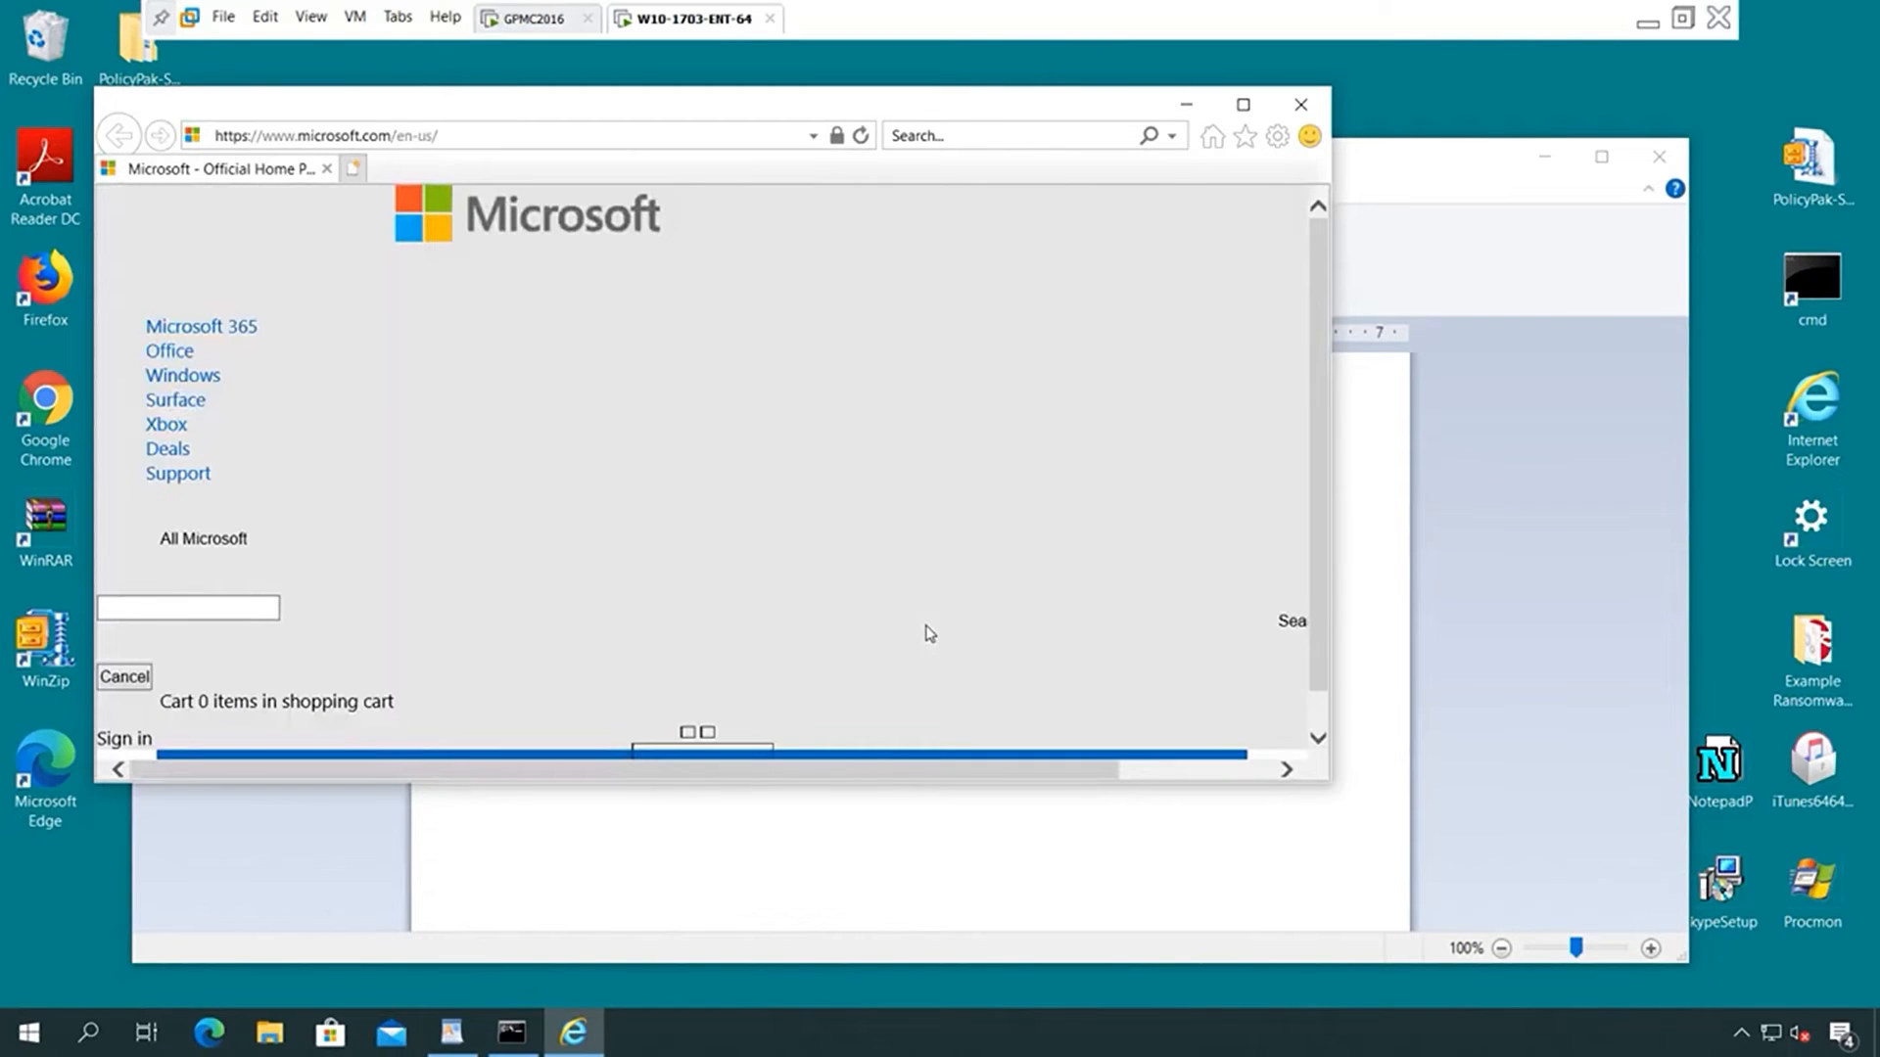
scroll(947, 457, "down", 1)
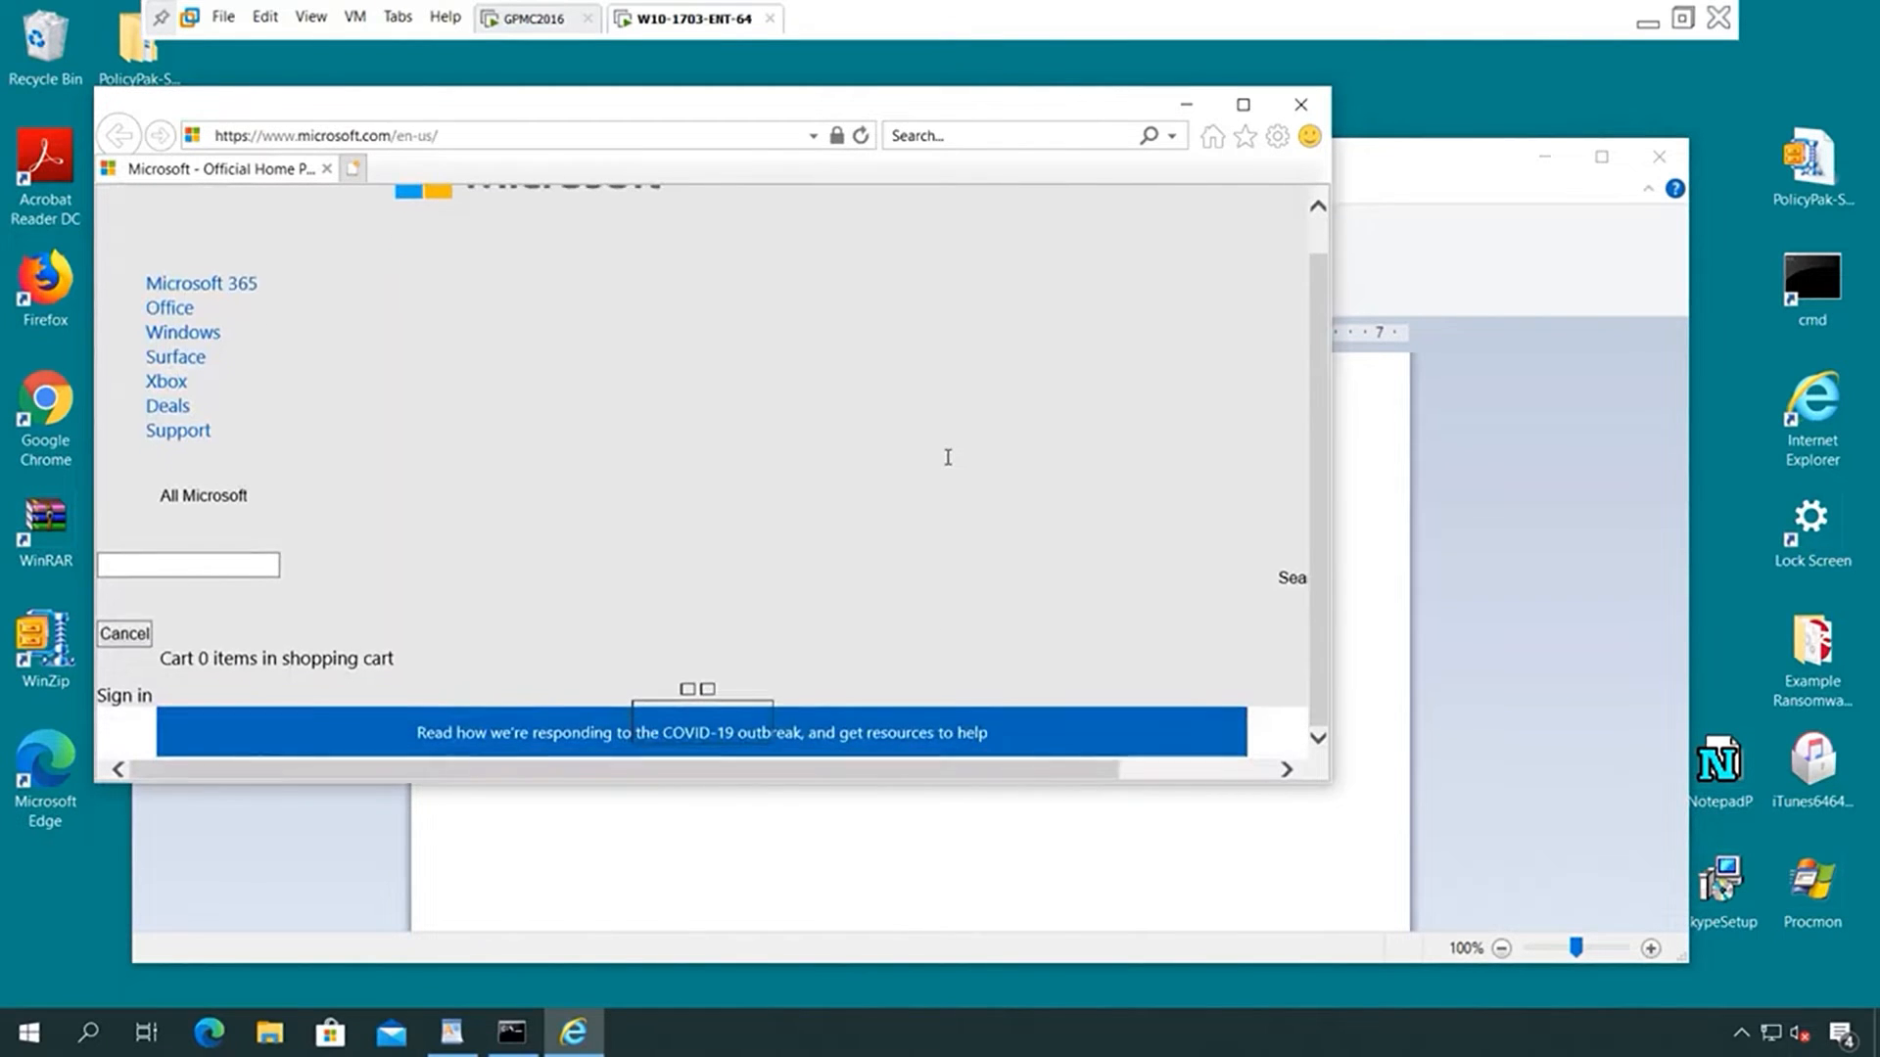
scroll(940, 460, "up", 1)
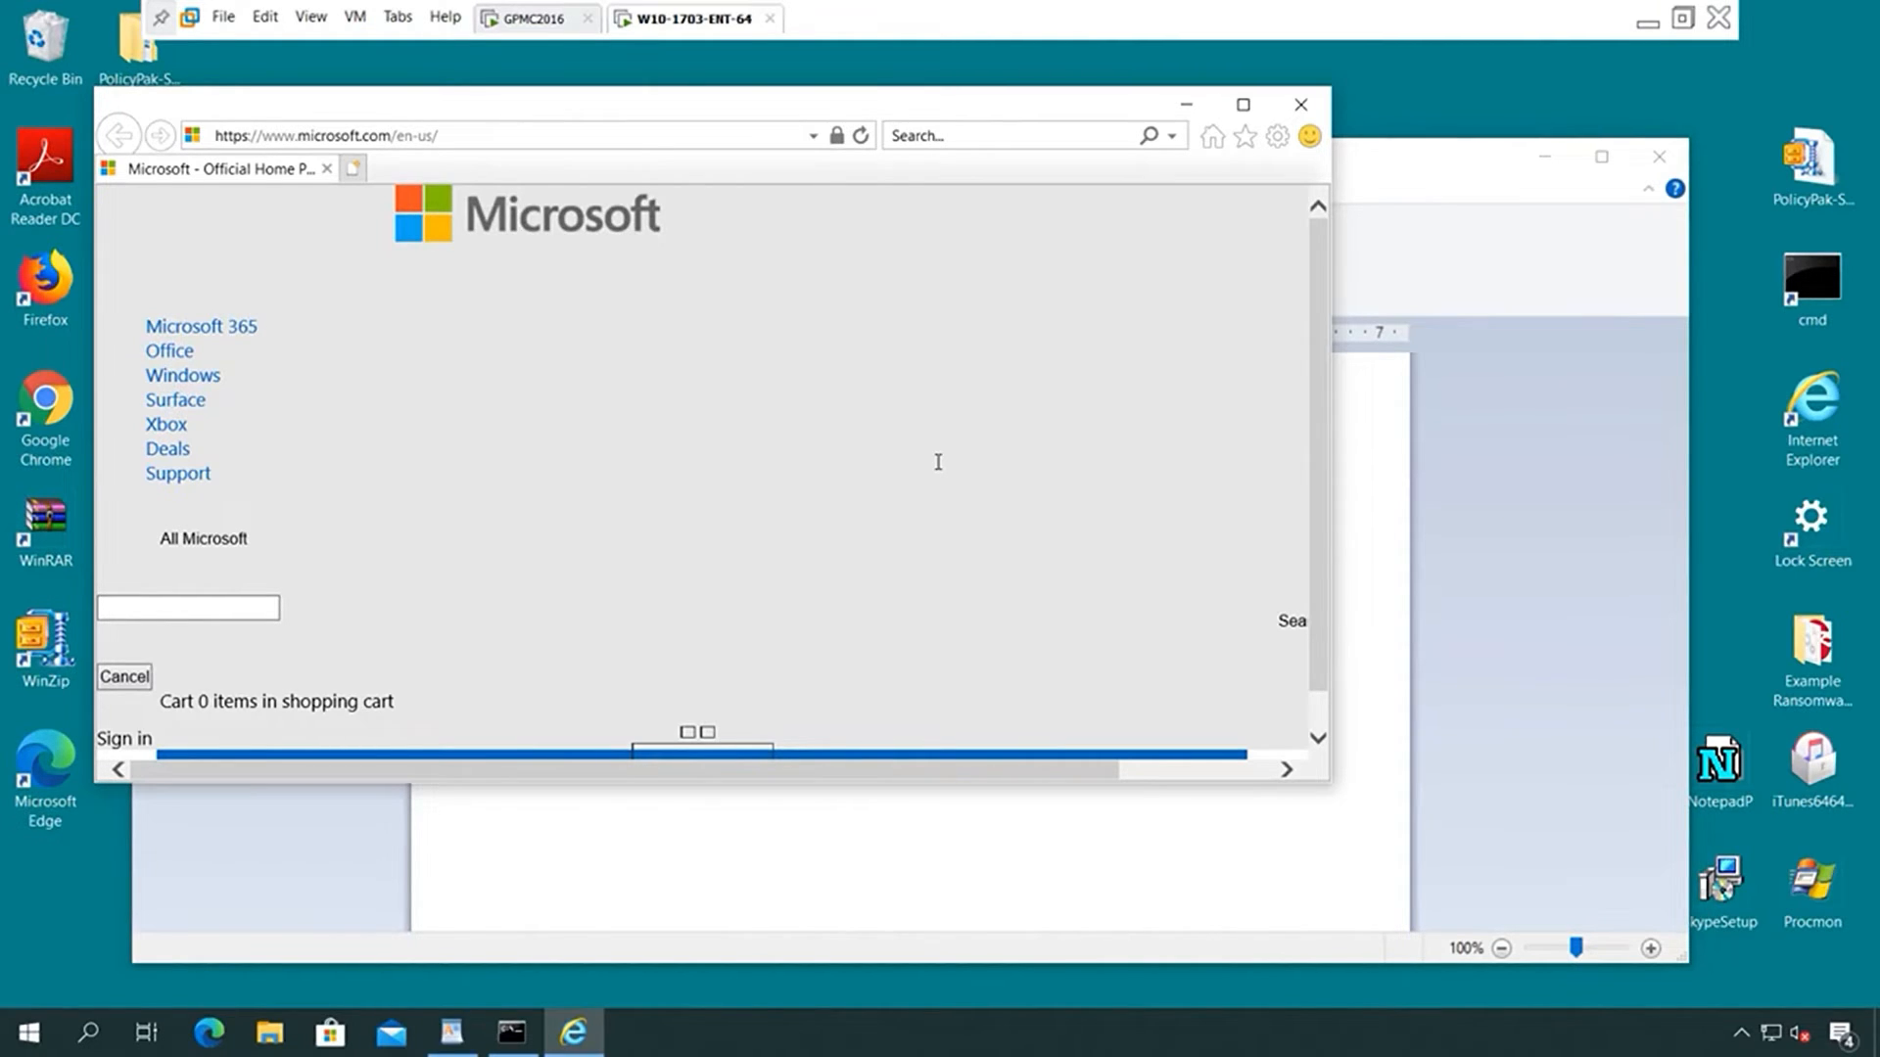
scroll(935, 468, "down", 1)
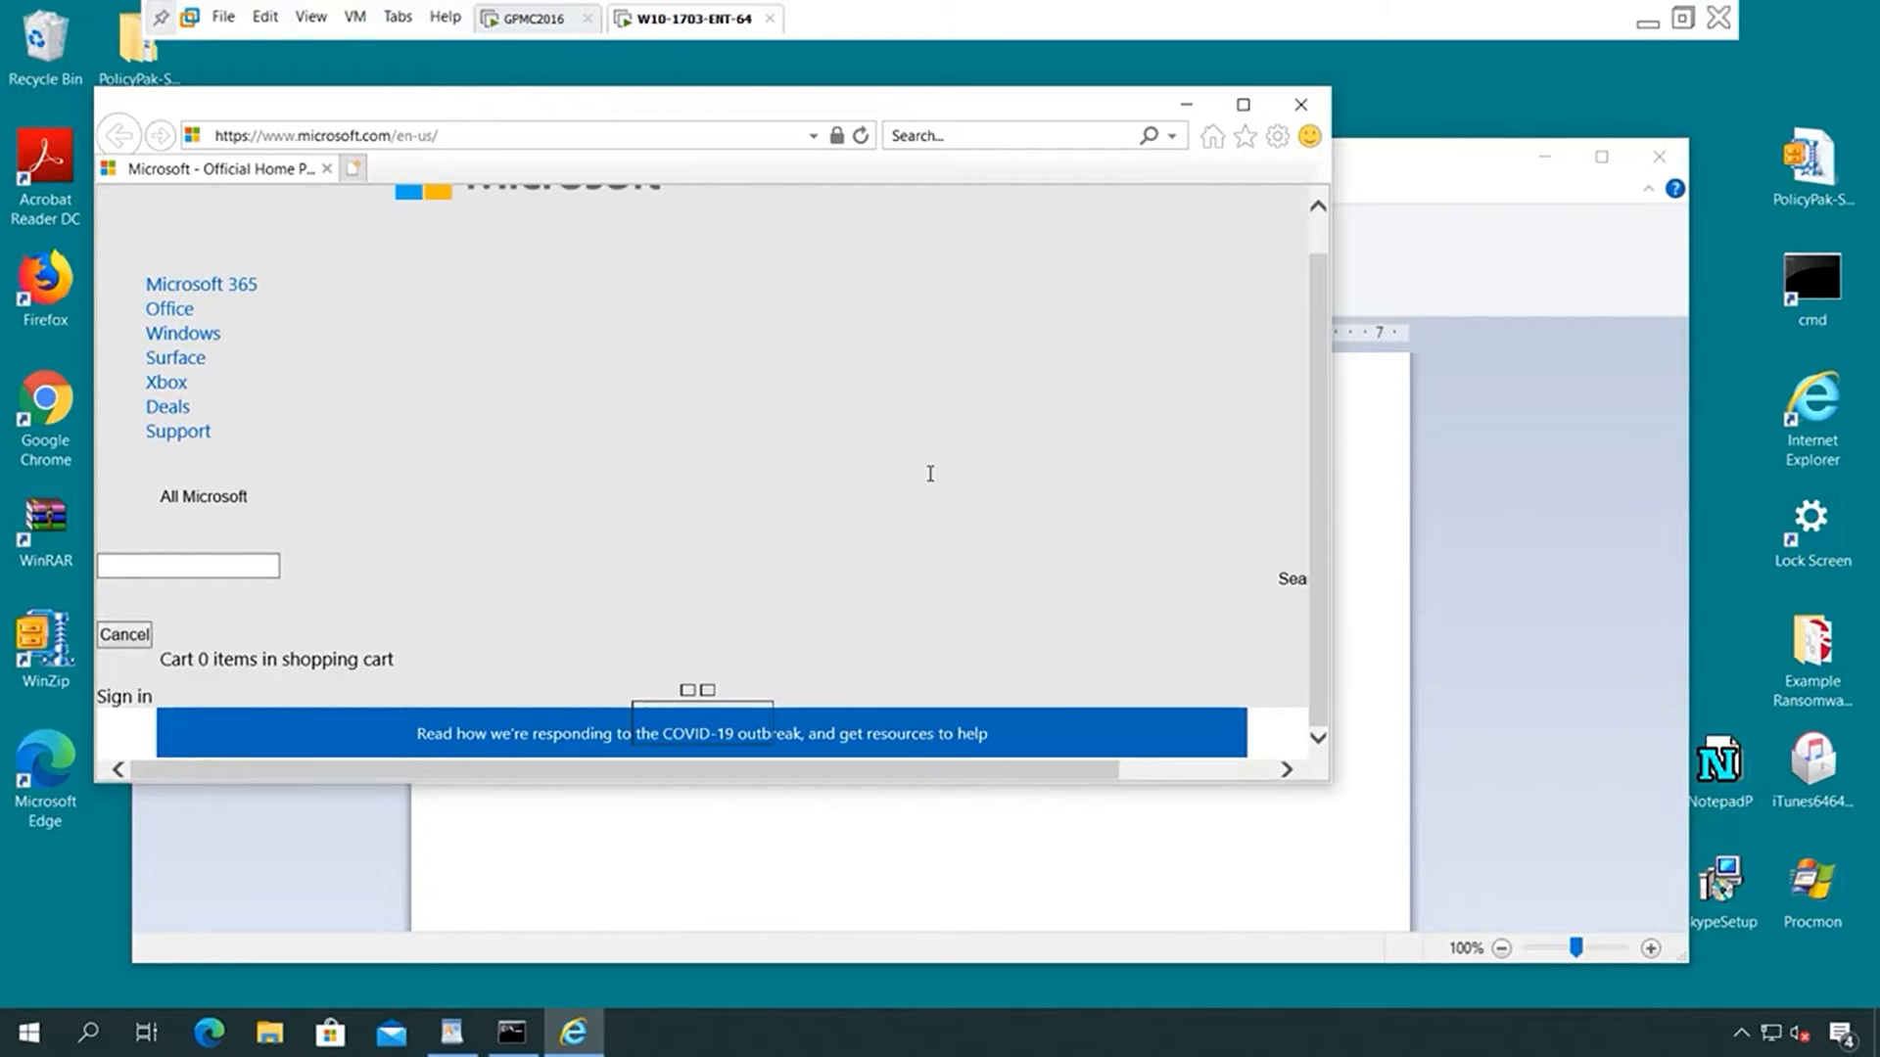
Check the page's document mode in the developer tools' emulation settings, and close the browser
key("F12")
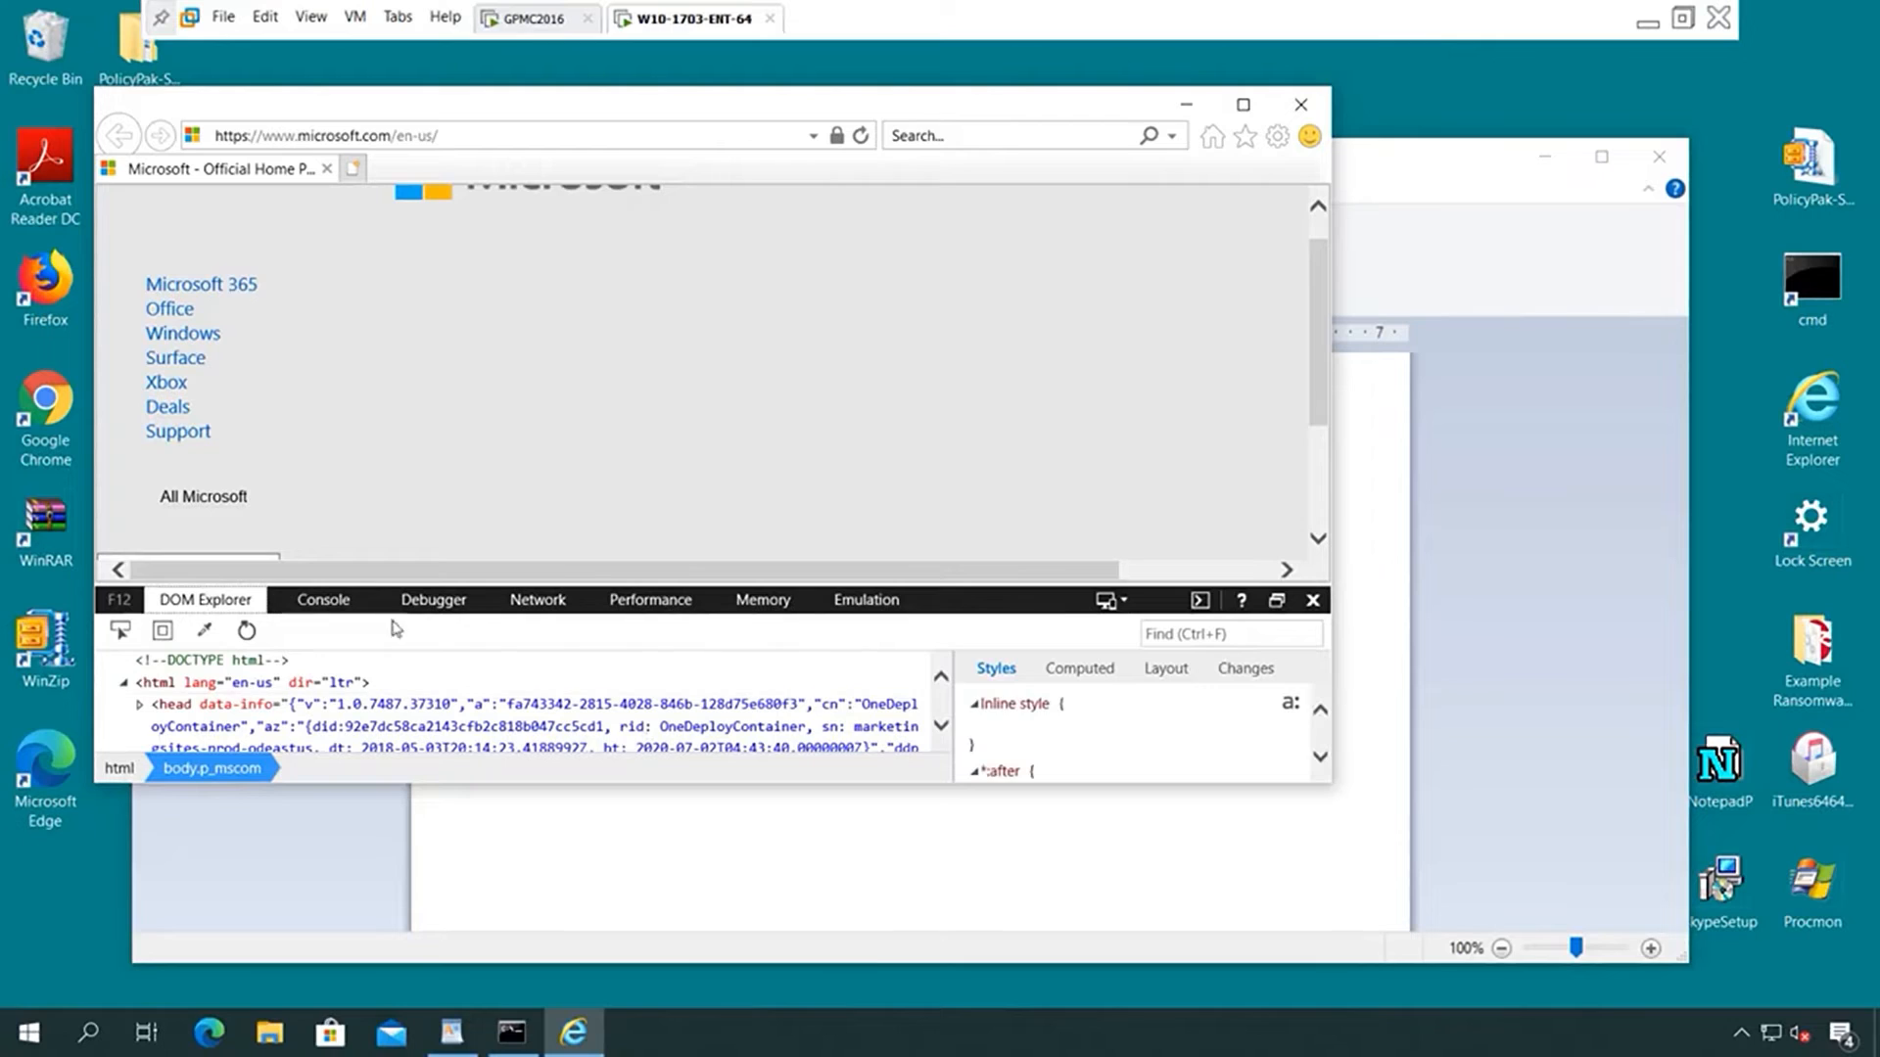
left_click(906, 599)
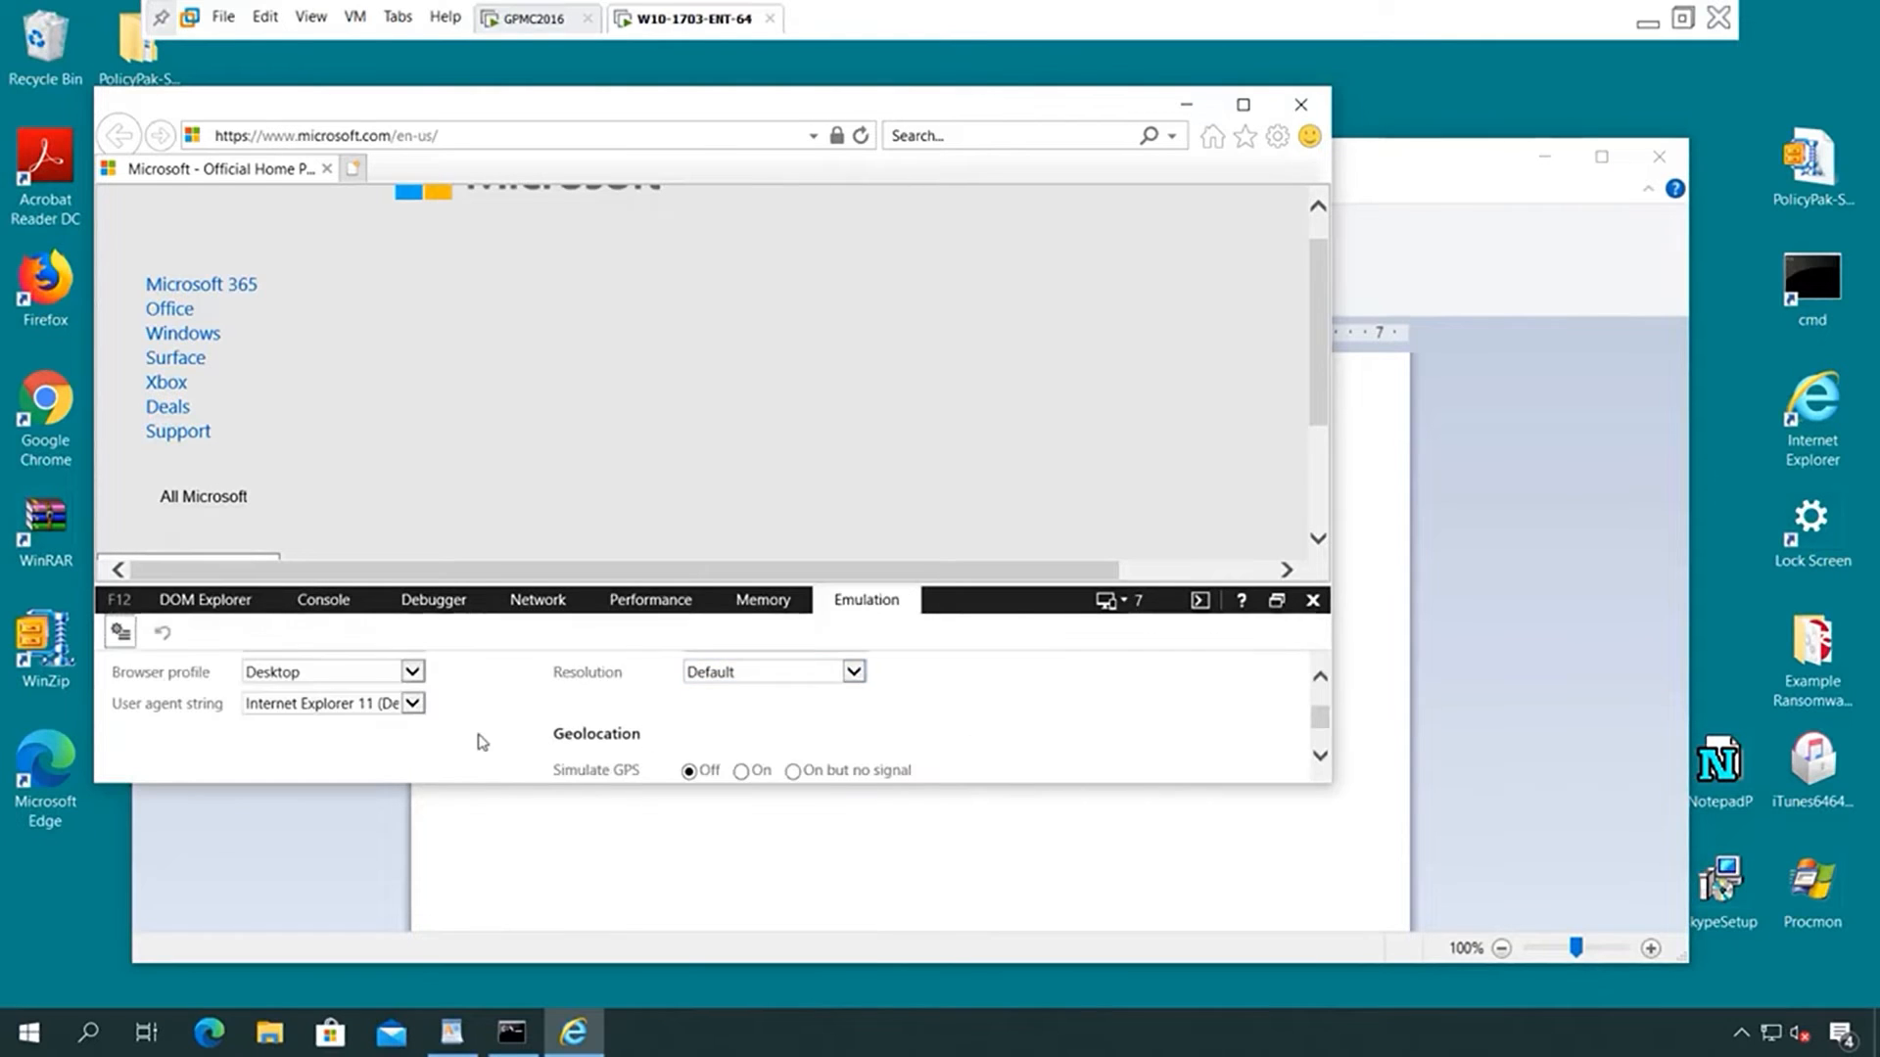
scroll(480, 742, "up", 2)
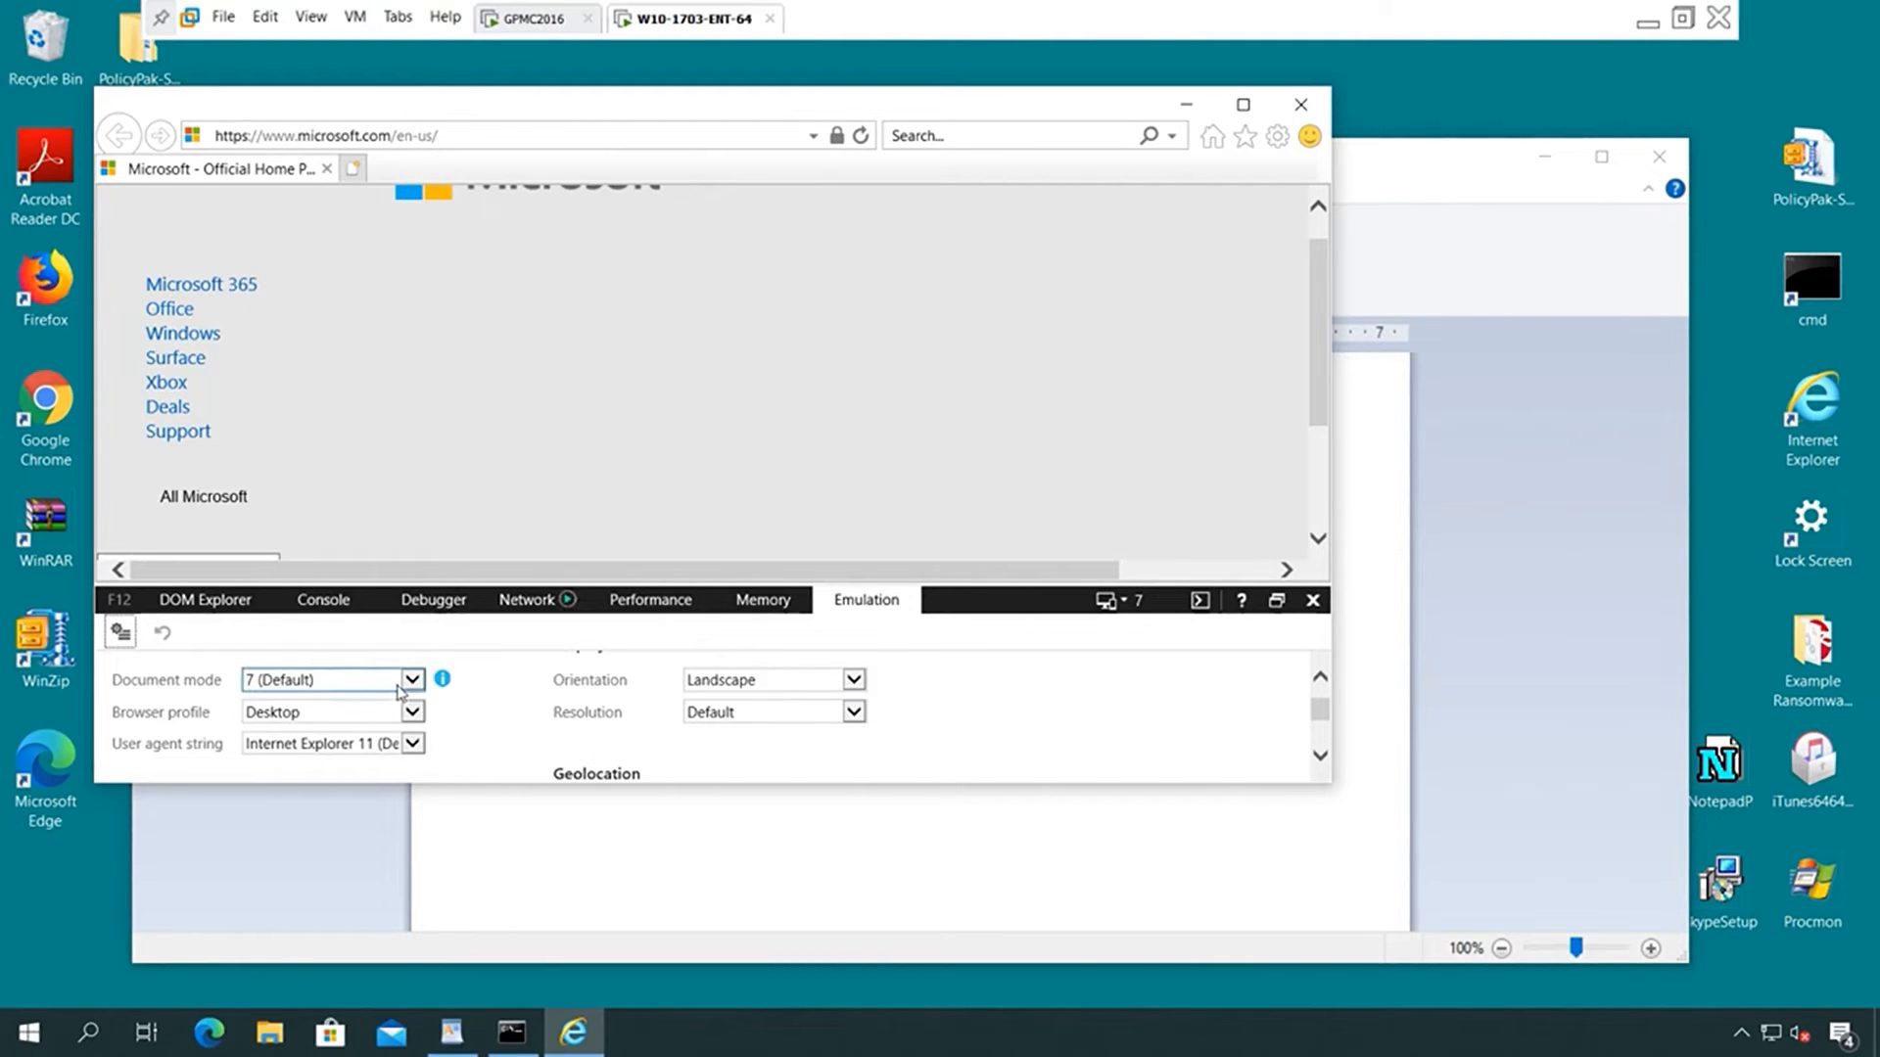
left_click(1300, 104)
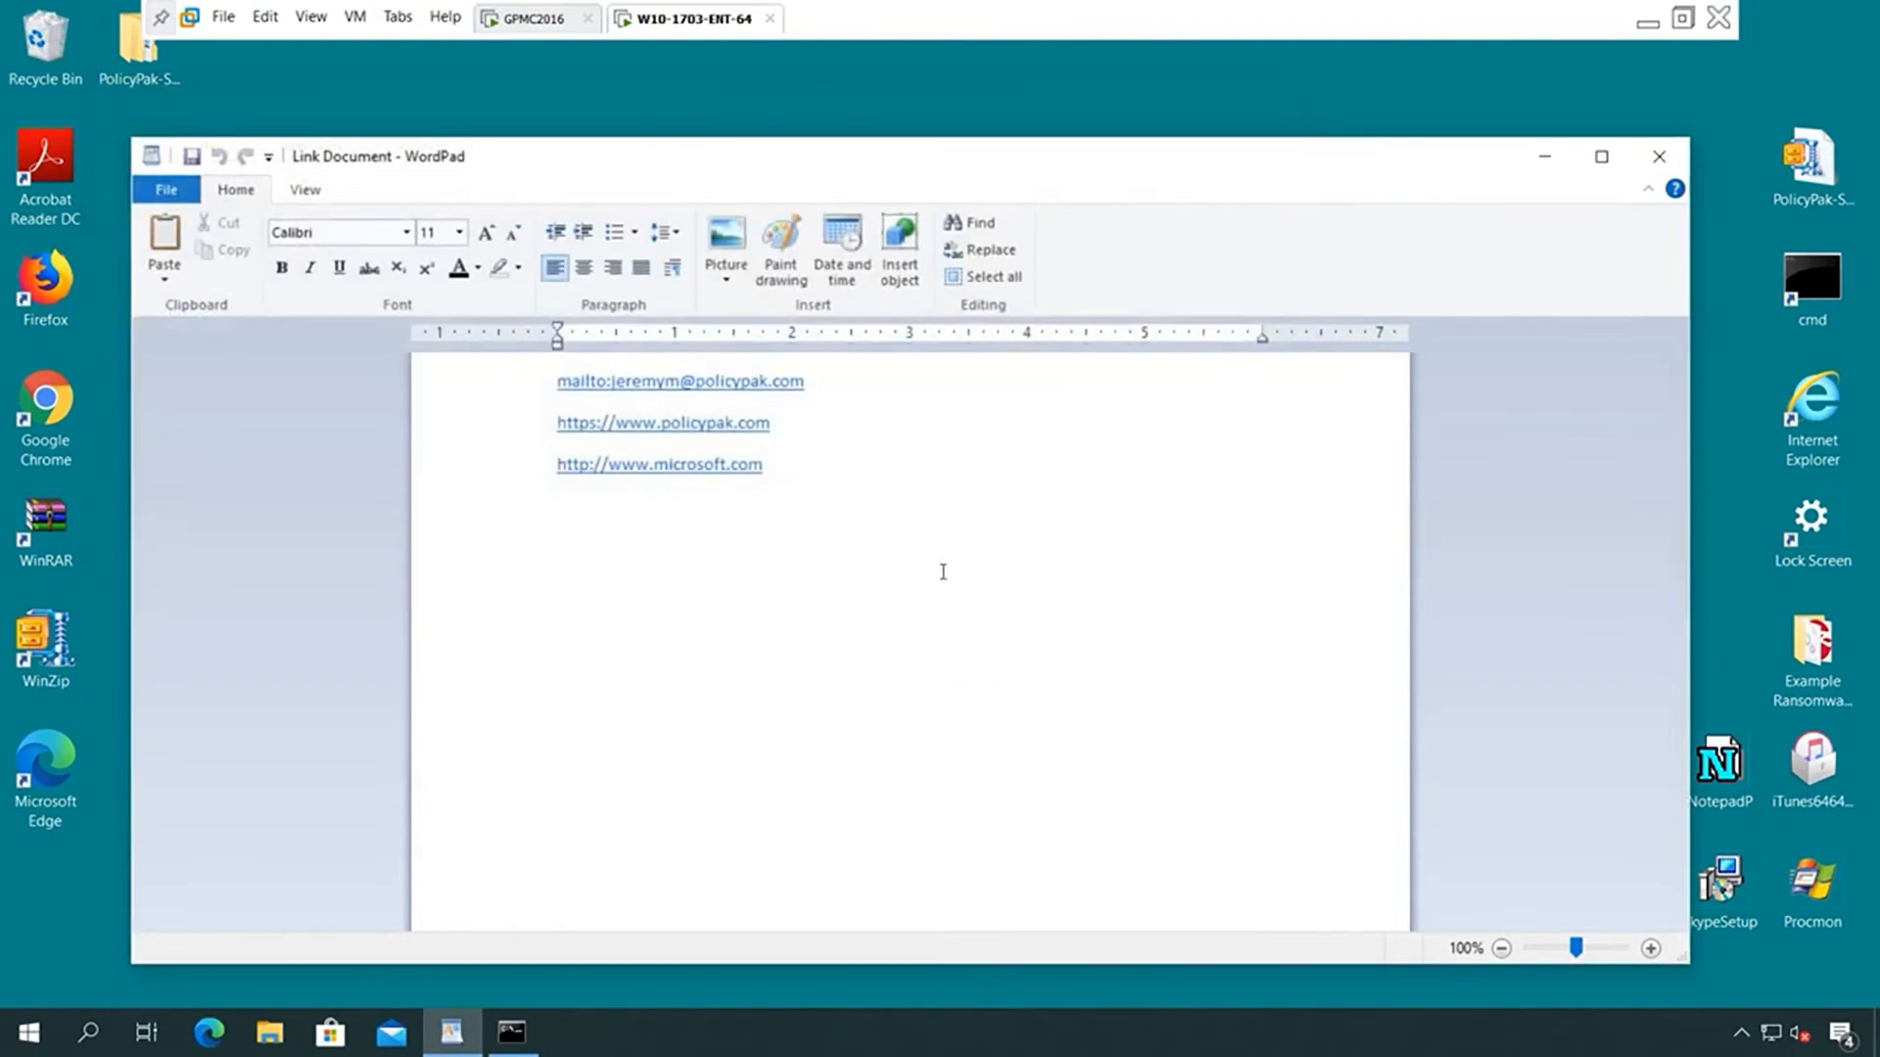
key("End")
On the GPMC2016 machine, change the "Microsoft to IE" policy to Default Mode with "Open as IE in Edge tab" and save it
left_click(537, 18)
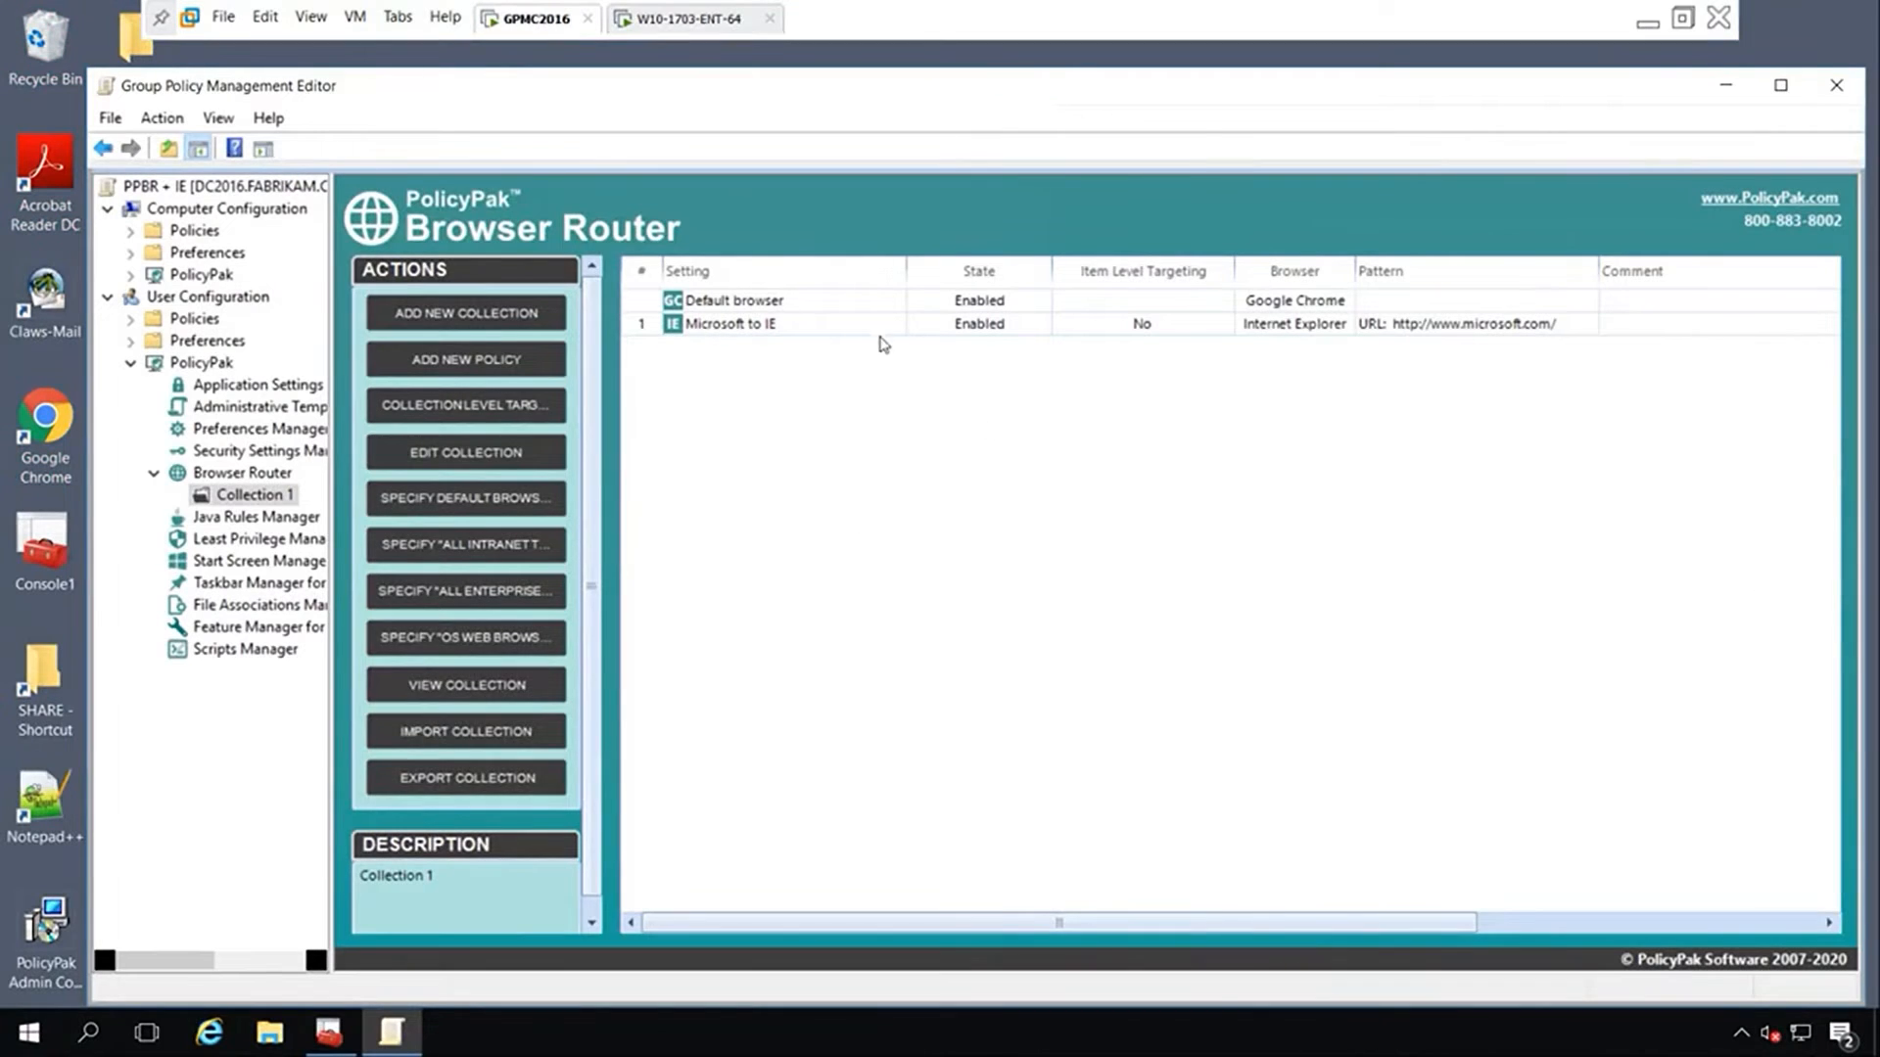
left_click(833, 335)
double_click(833, 335)
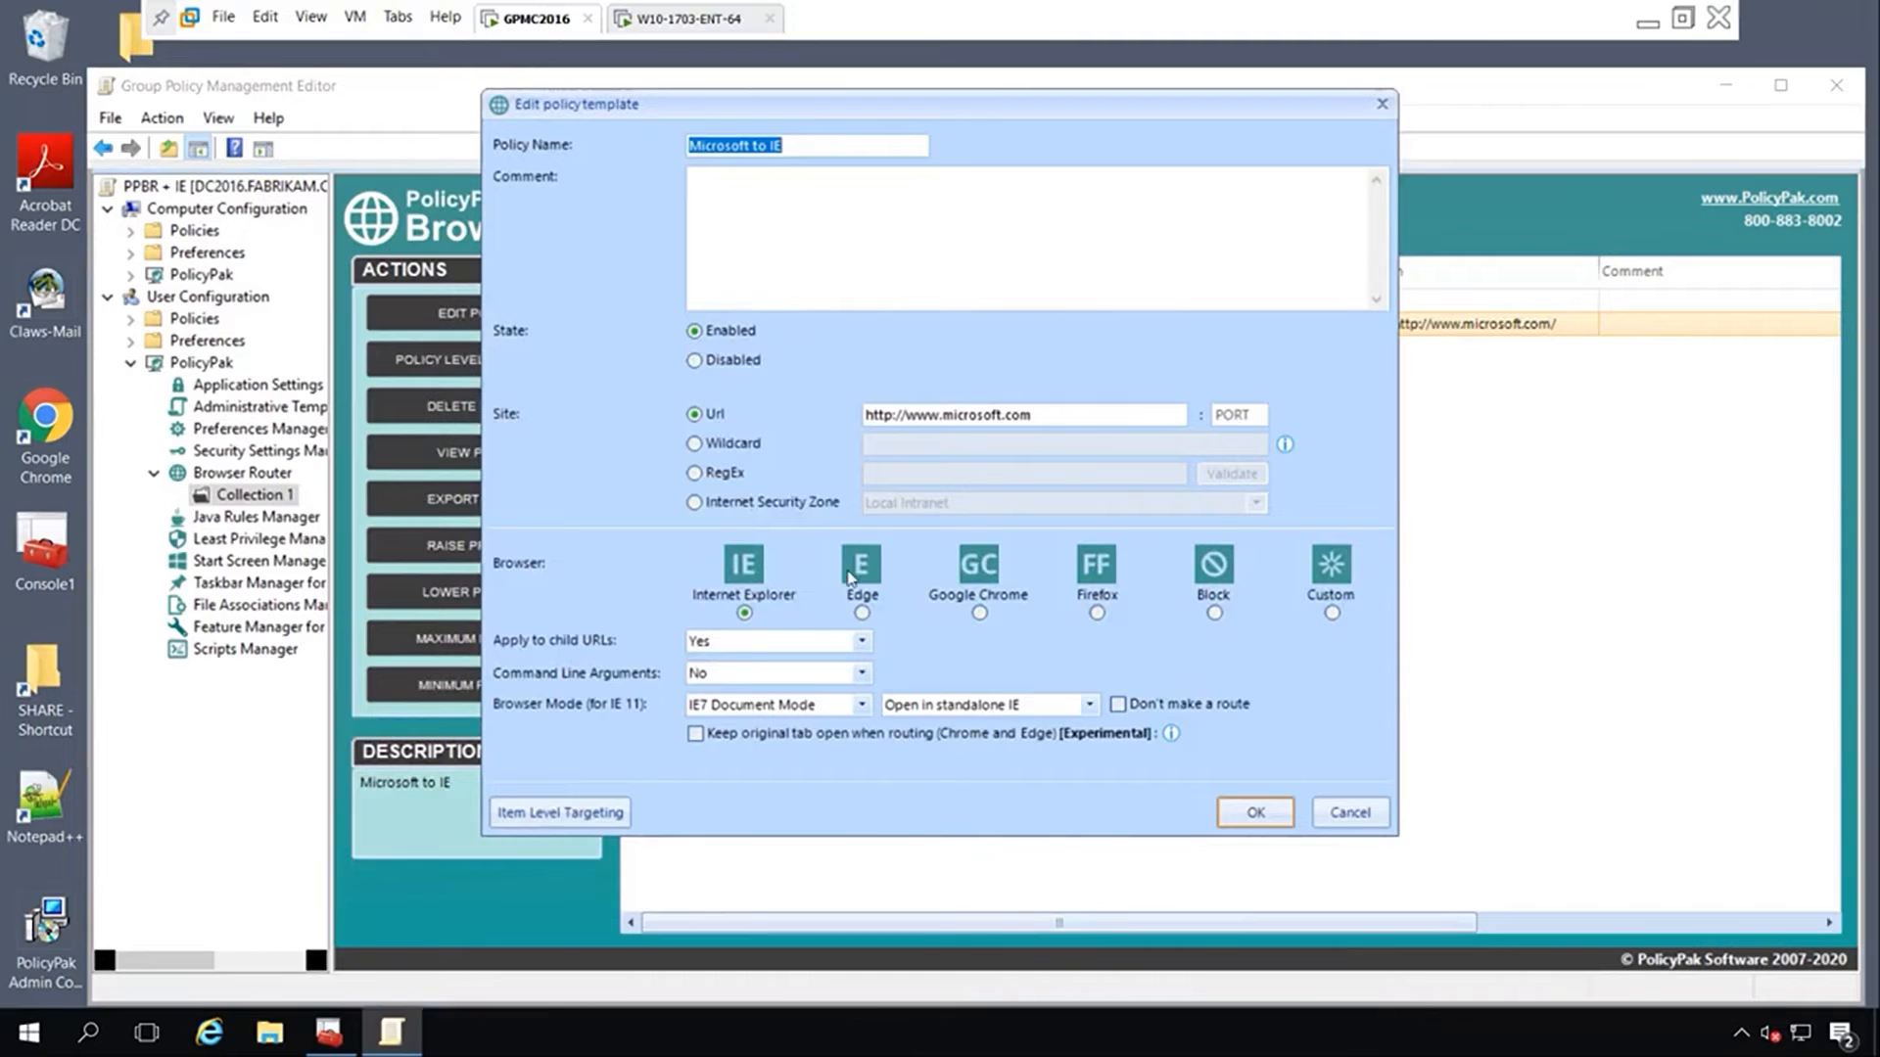
left_click(859, 714)
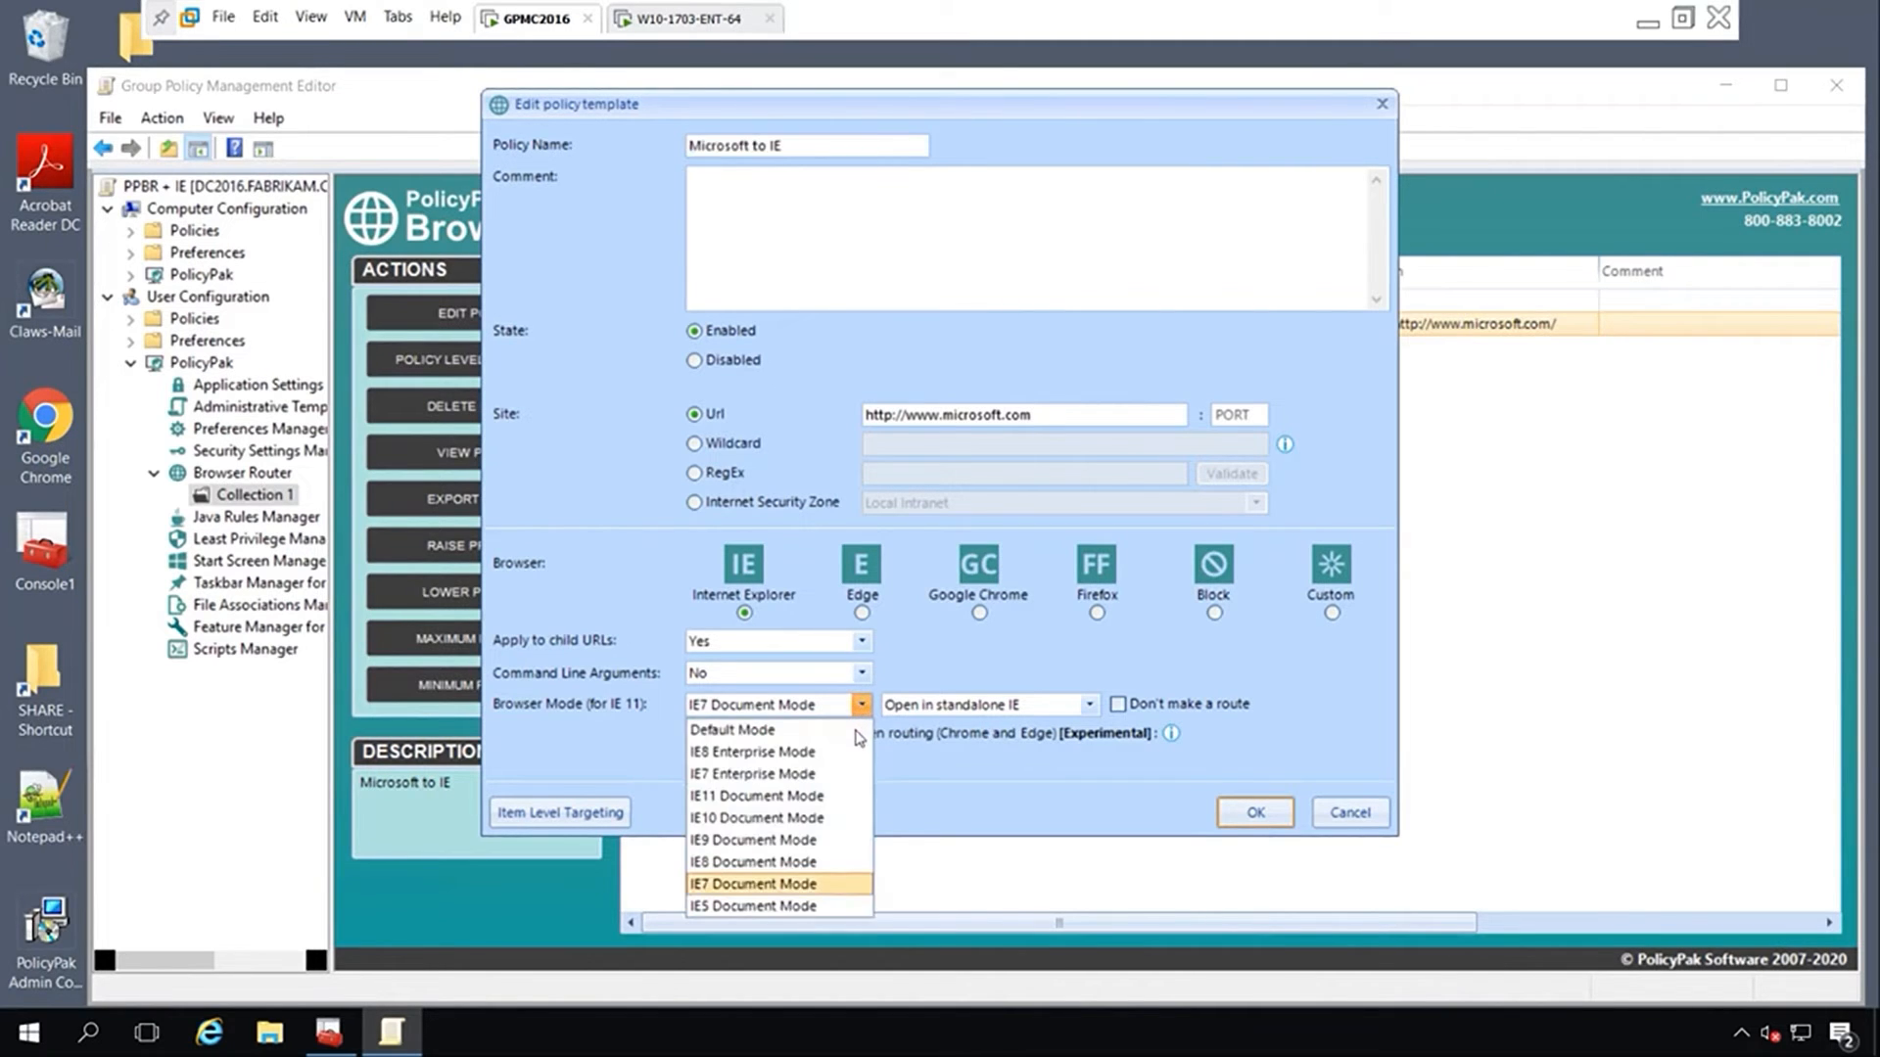
left_click(758, 735)
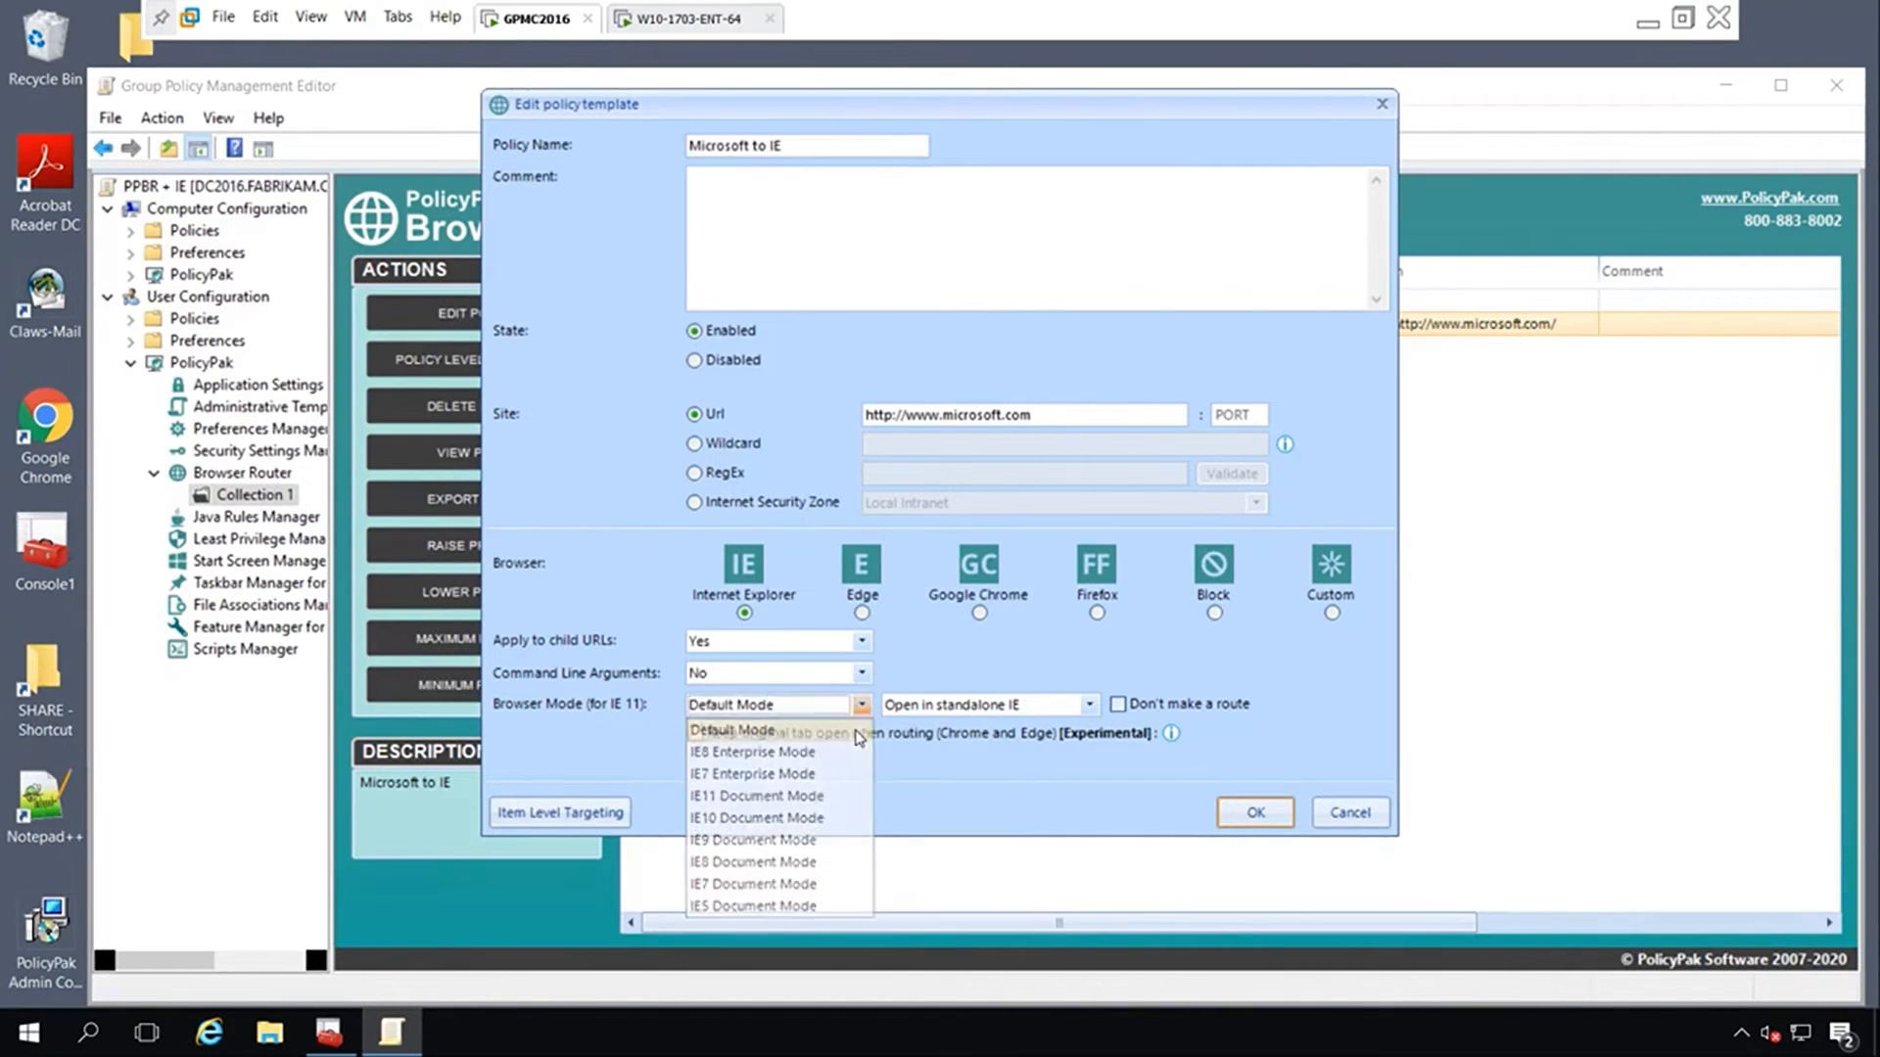
left_click(1014, 706)
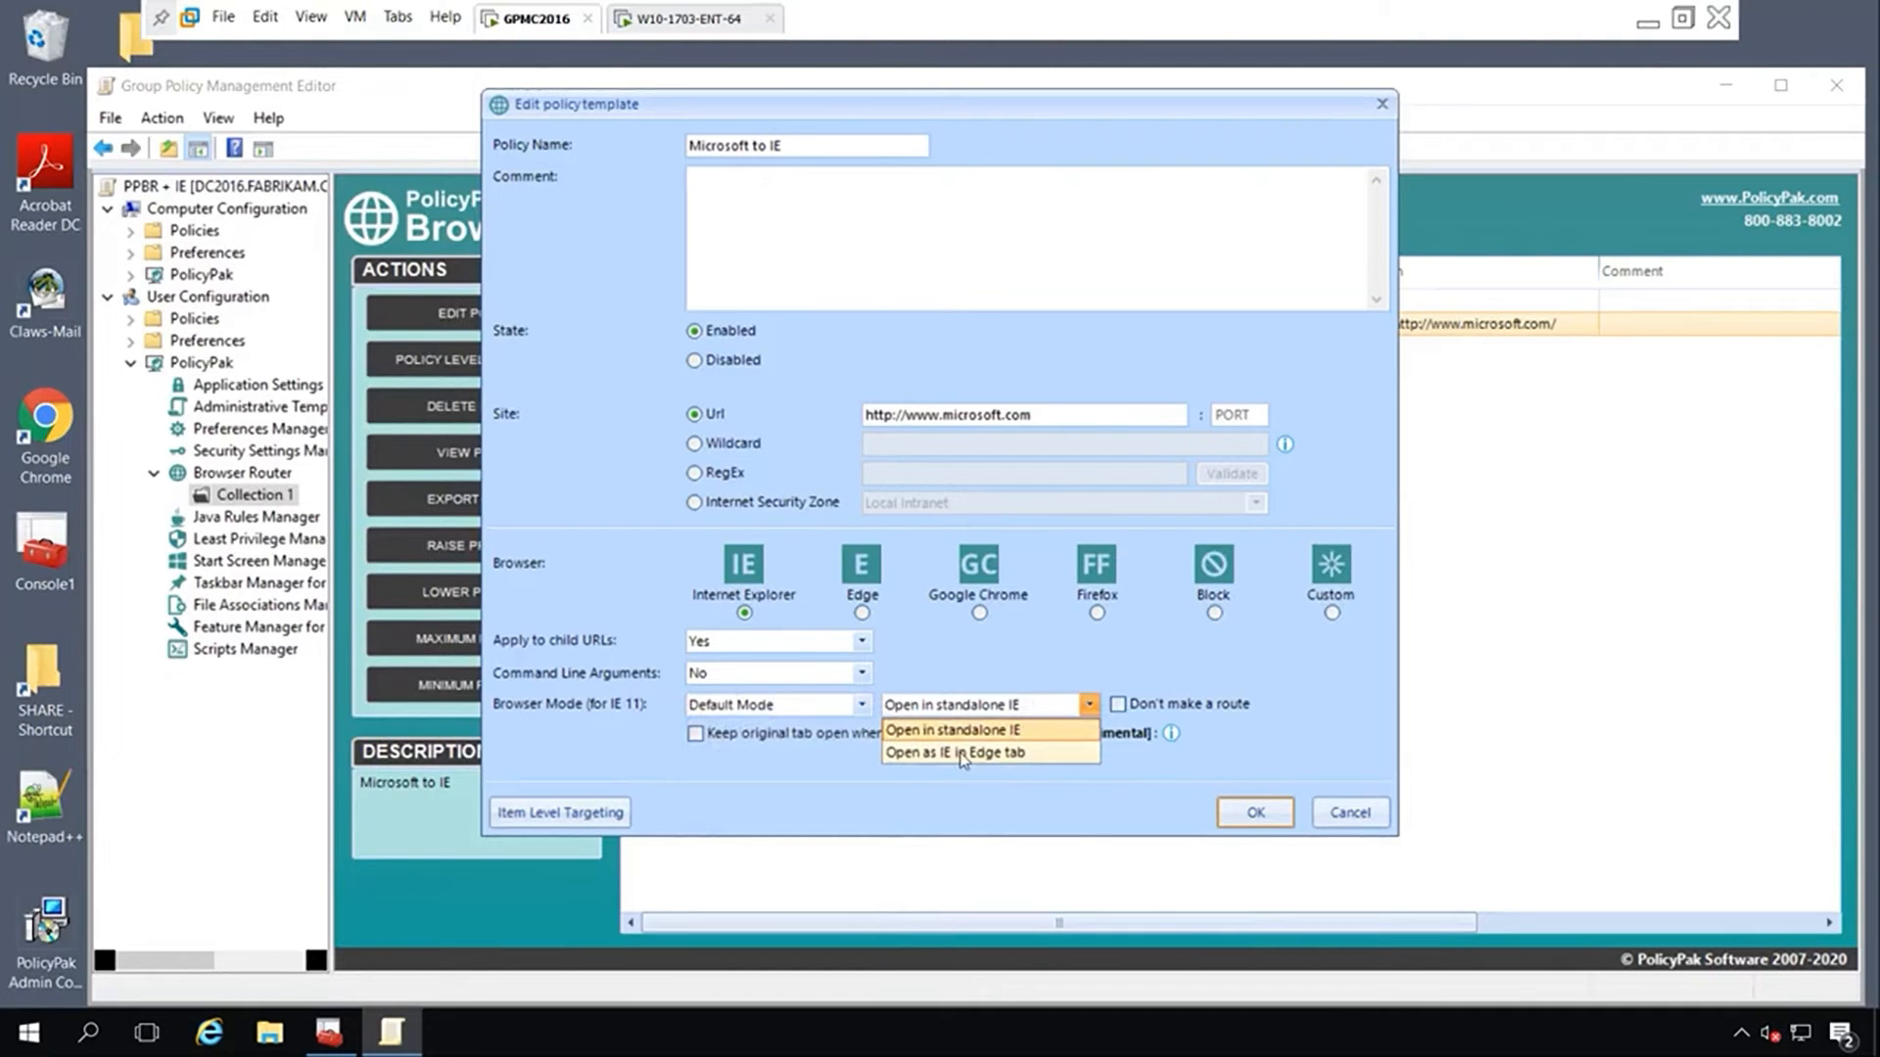
left_click(1045, 752)
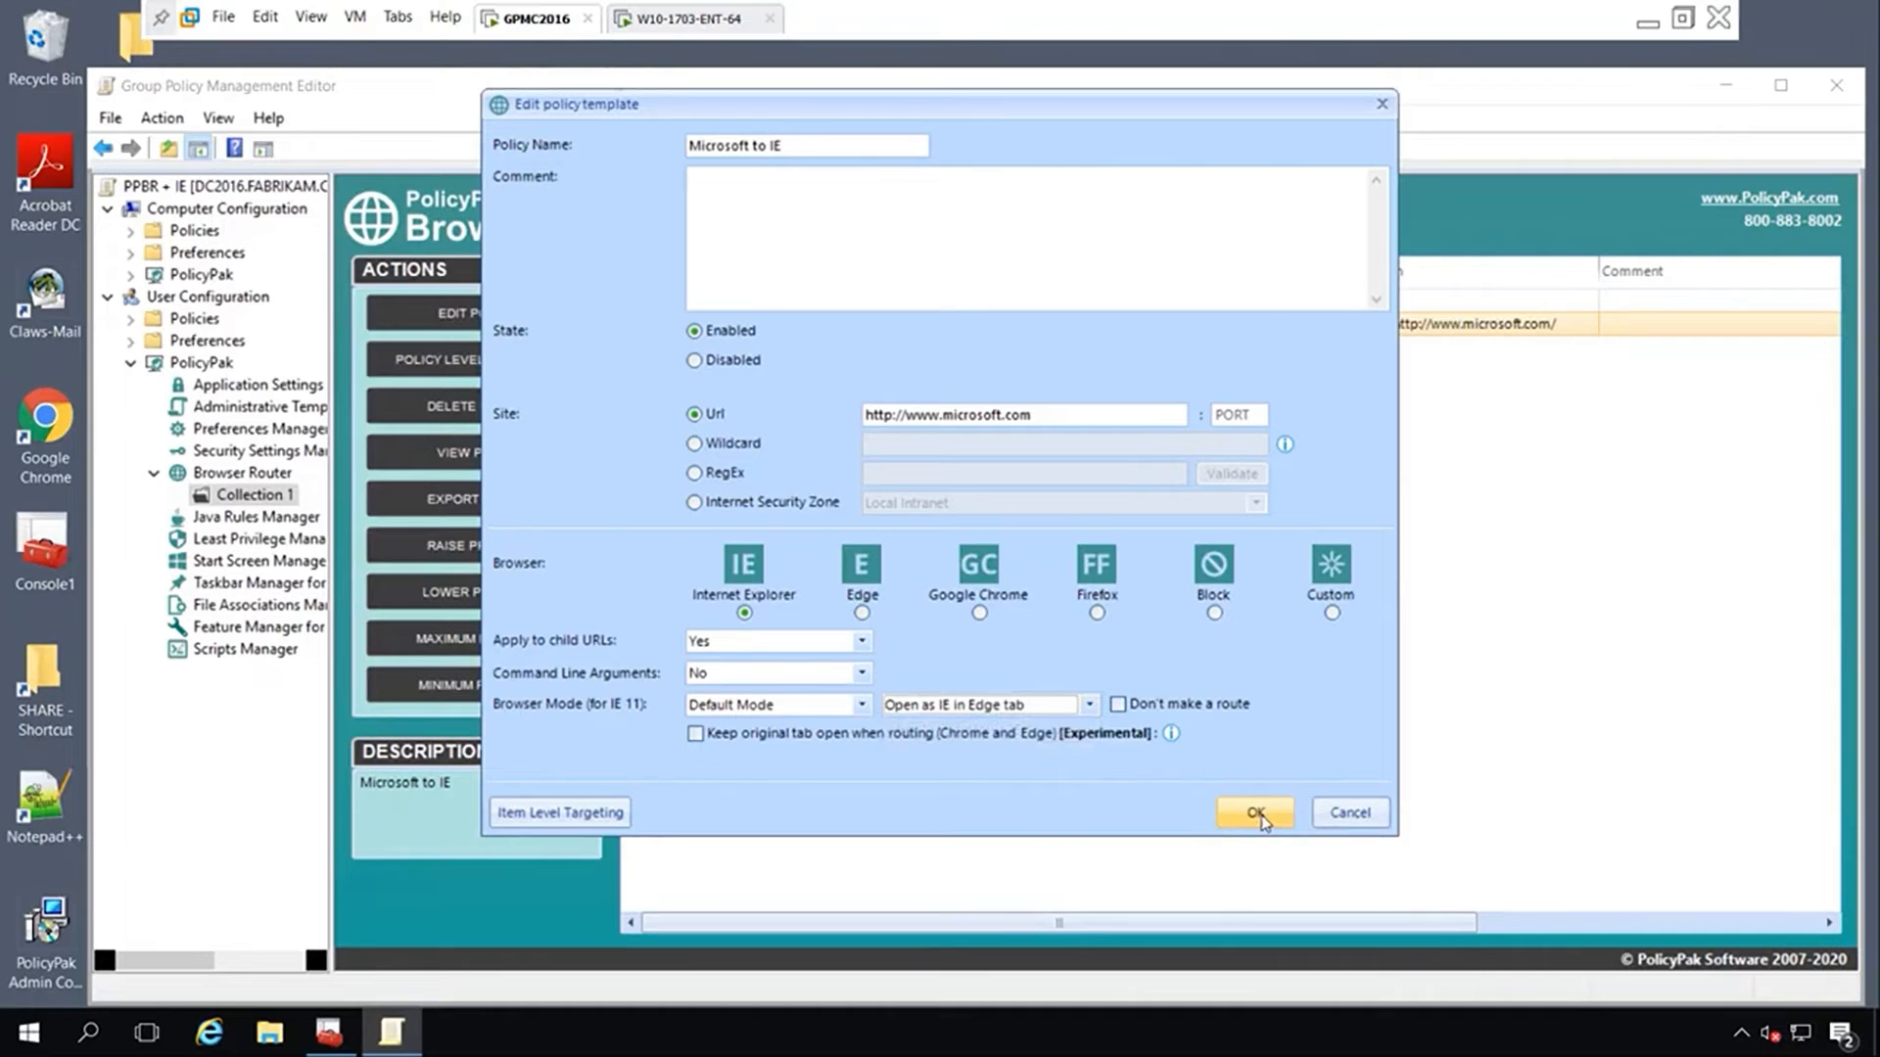
left_click(1231, 816)
Return to the W10-1703-ENT-64 machine, rerun gpupdate in the existing command prompt and minimize it
left_click(685, 35)
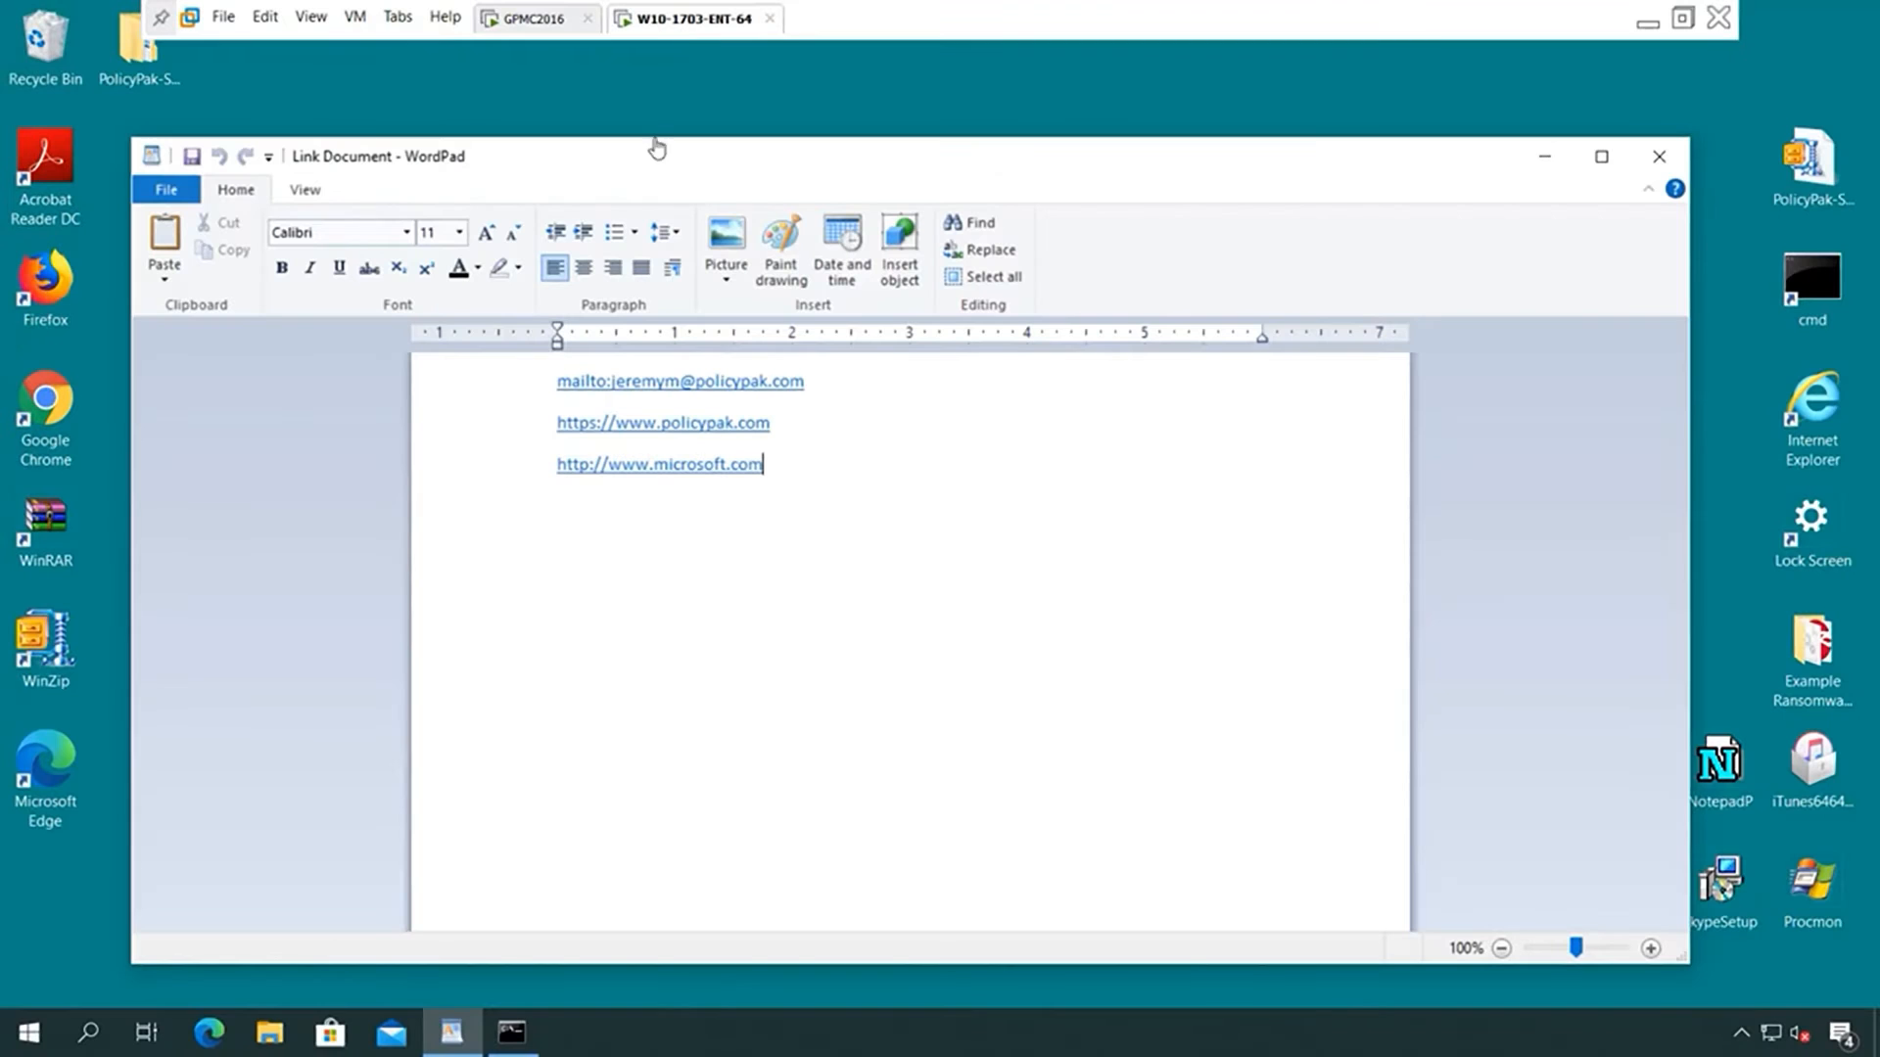
left_click(527, 1037)
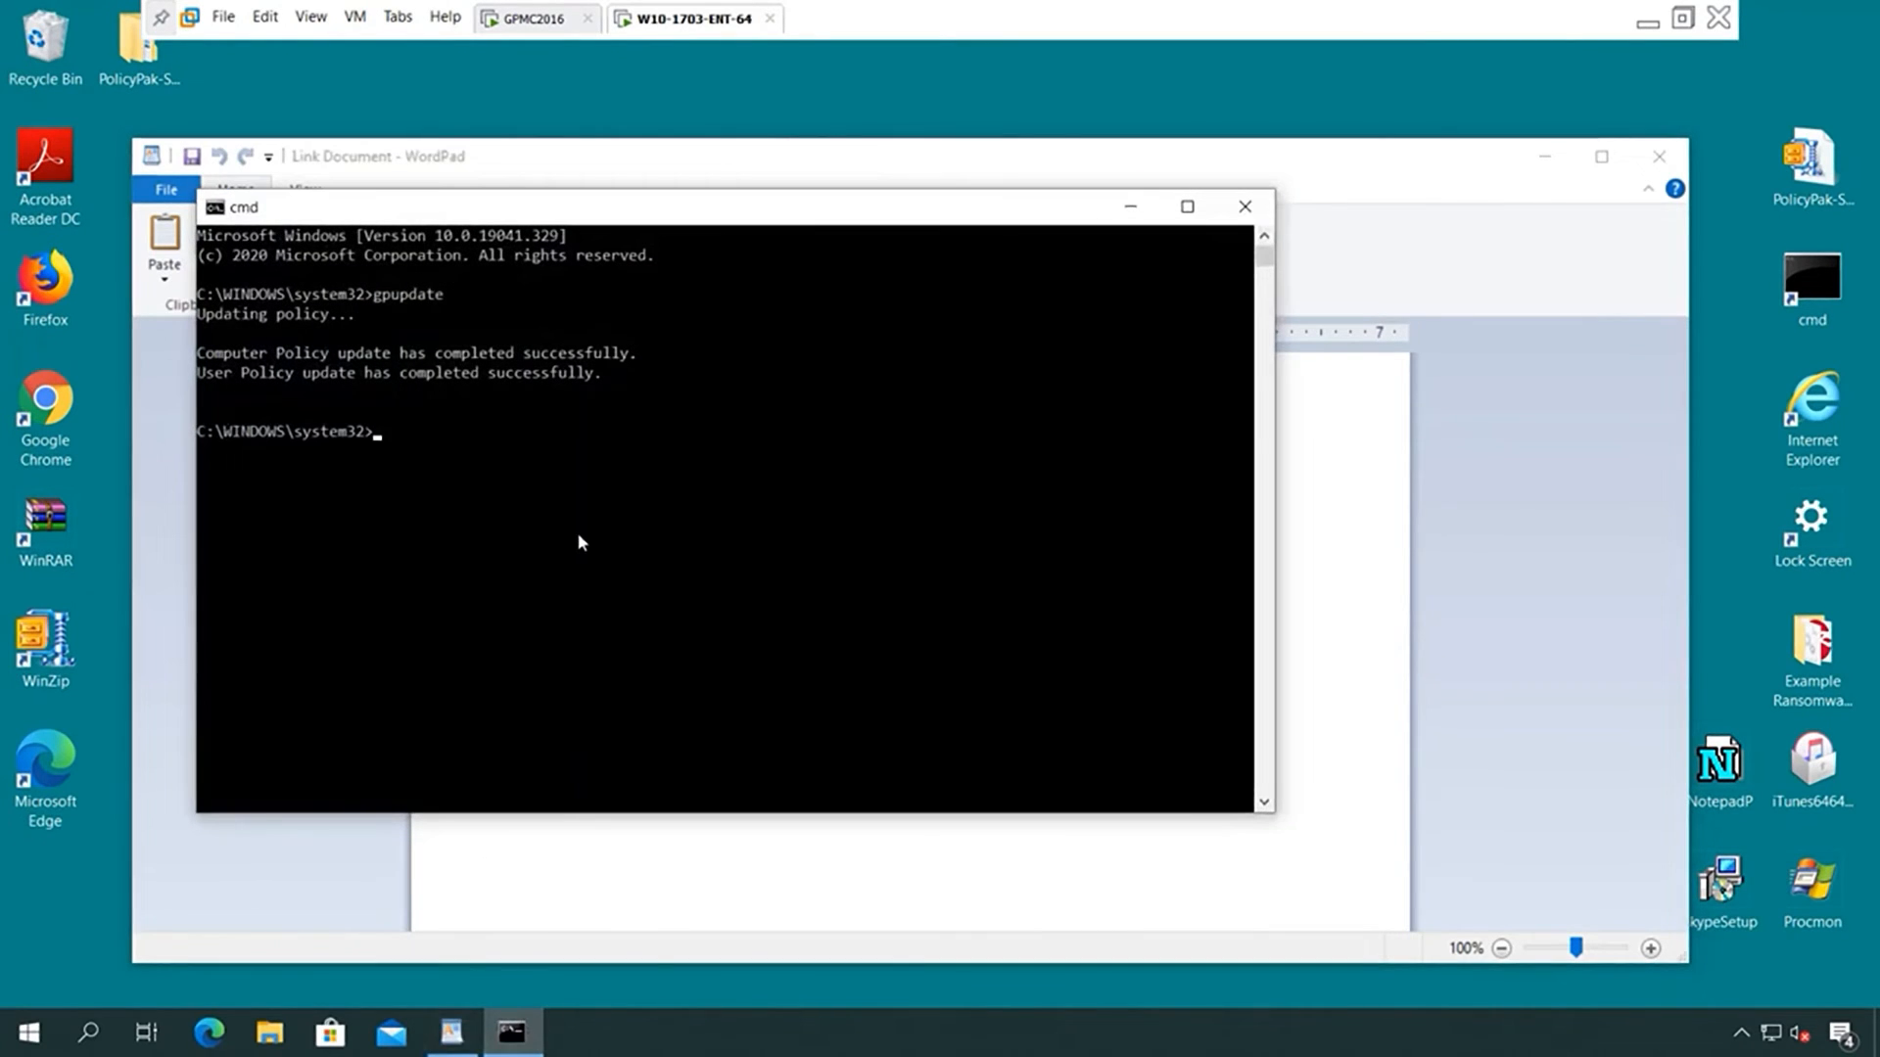
key("Up")
key("Return")
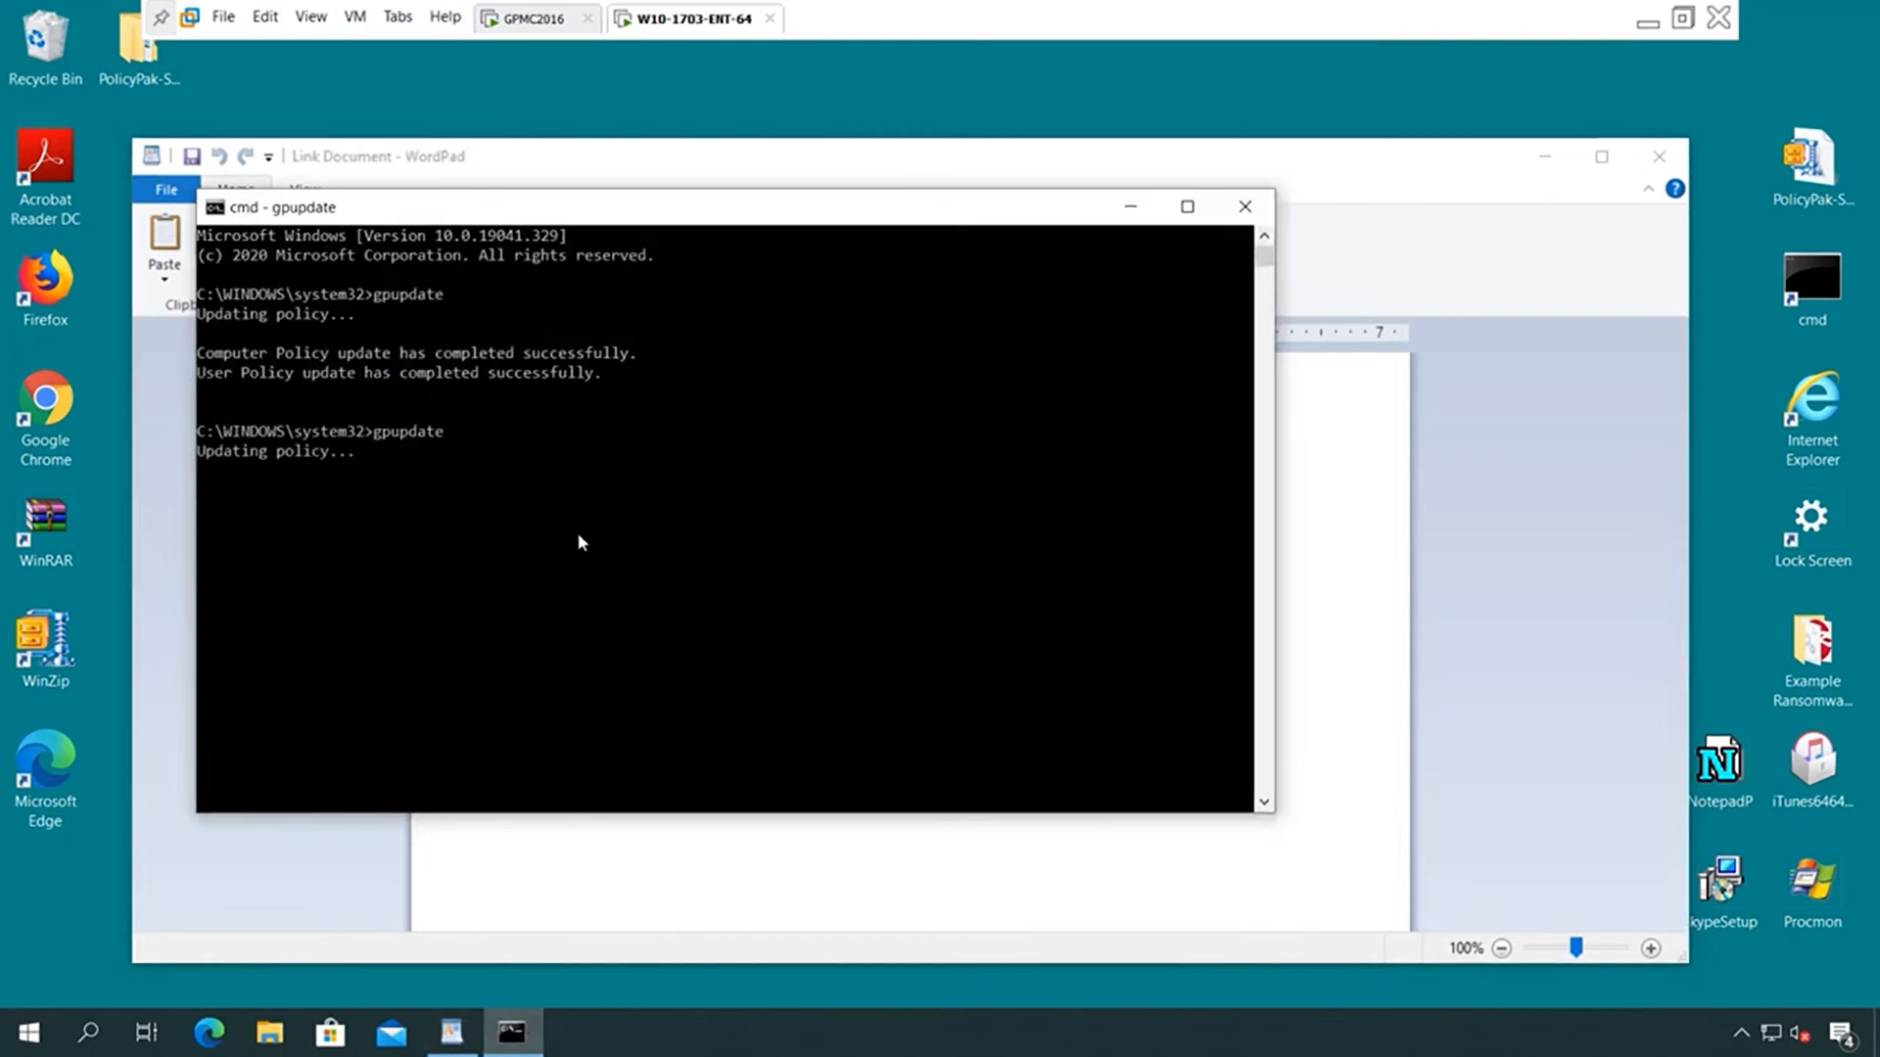
left_click(1129, 205)
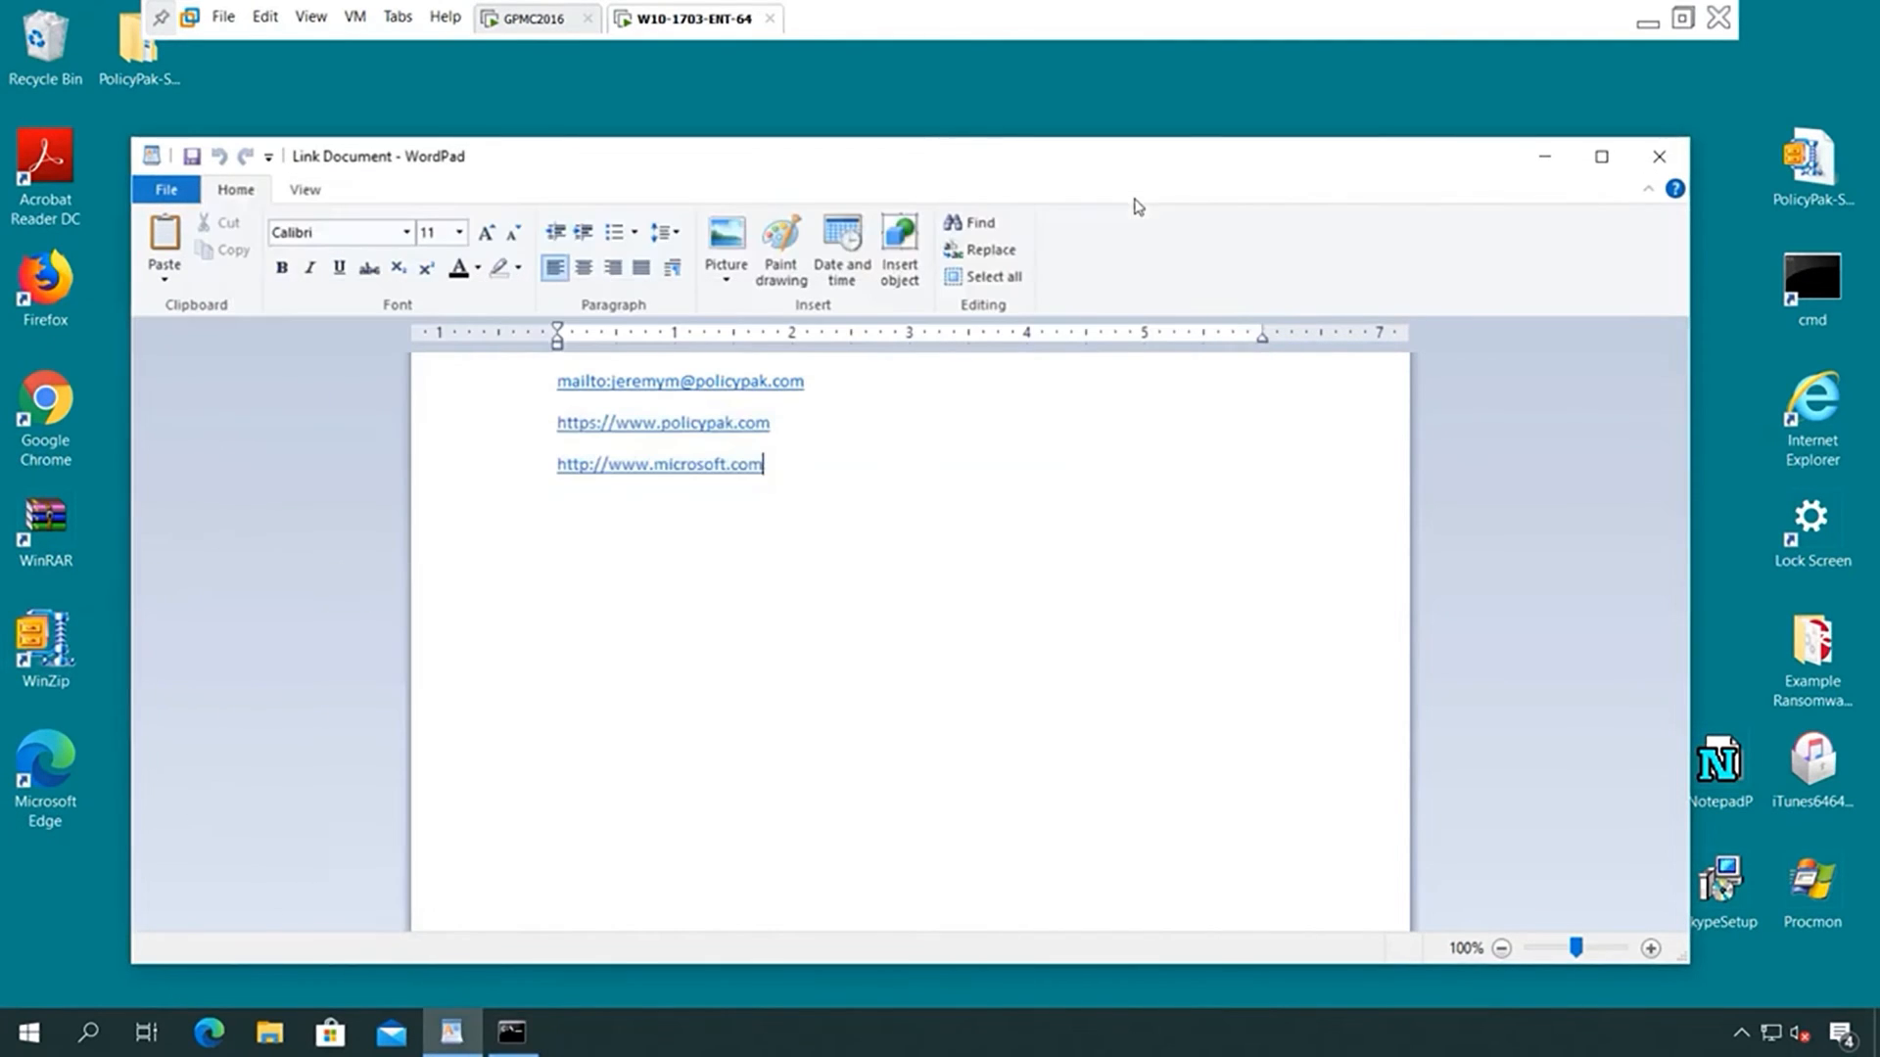
left_click(717, 474)
left_click(935, 619)
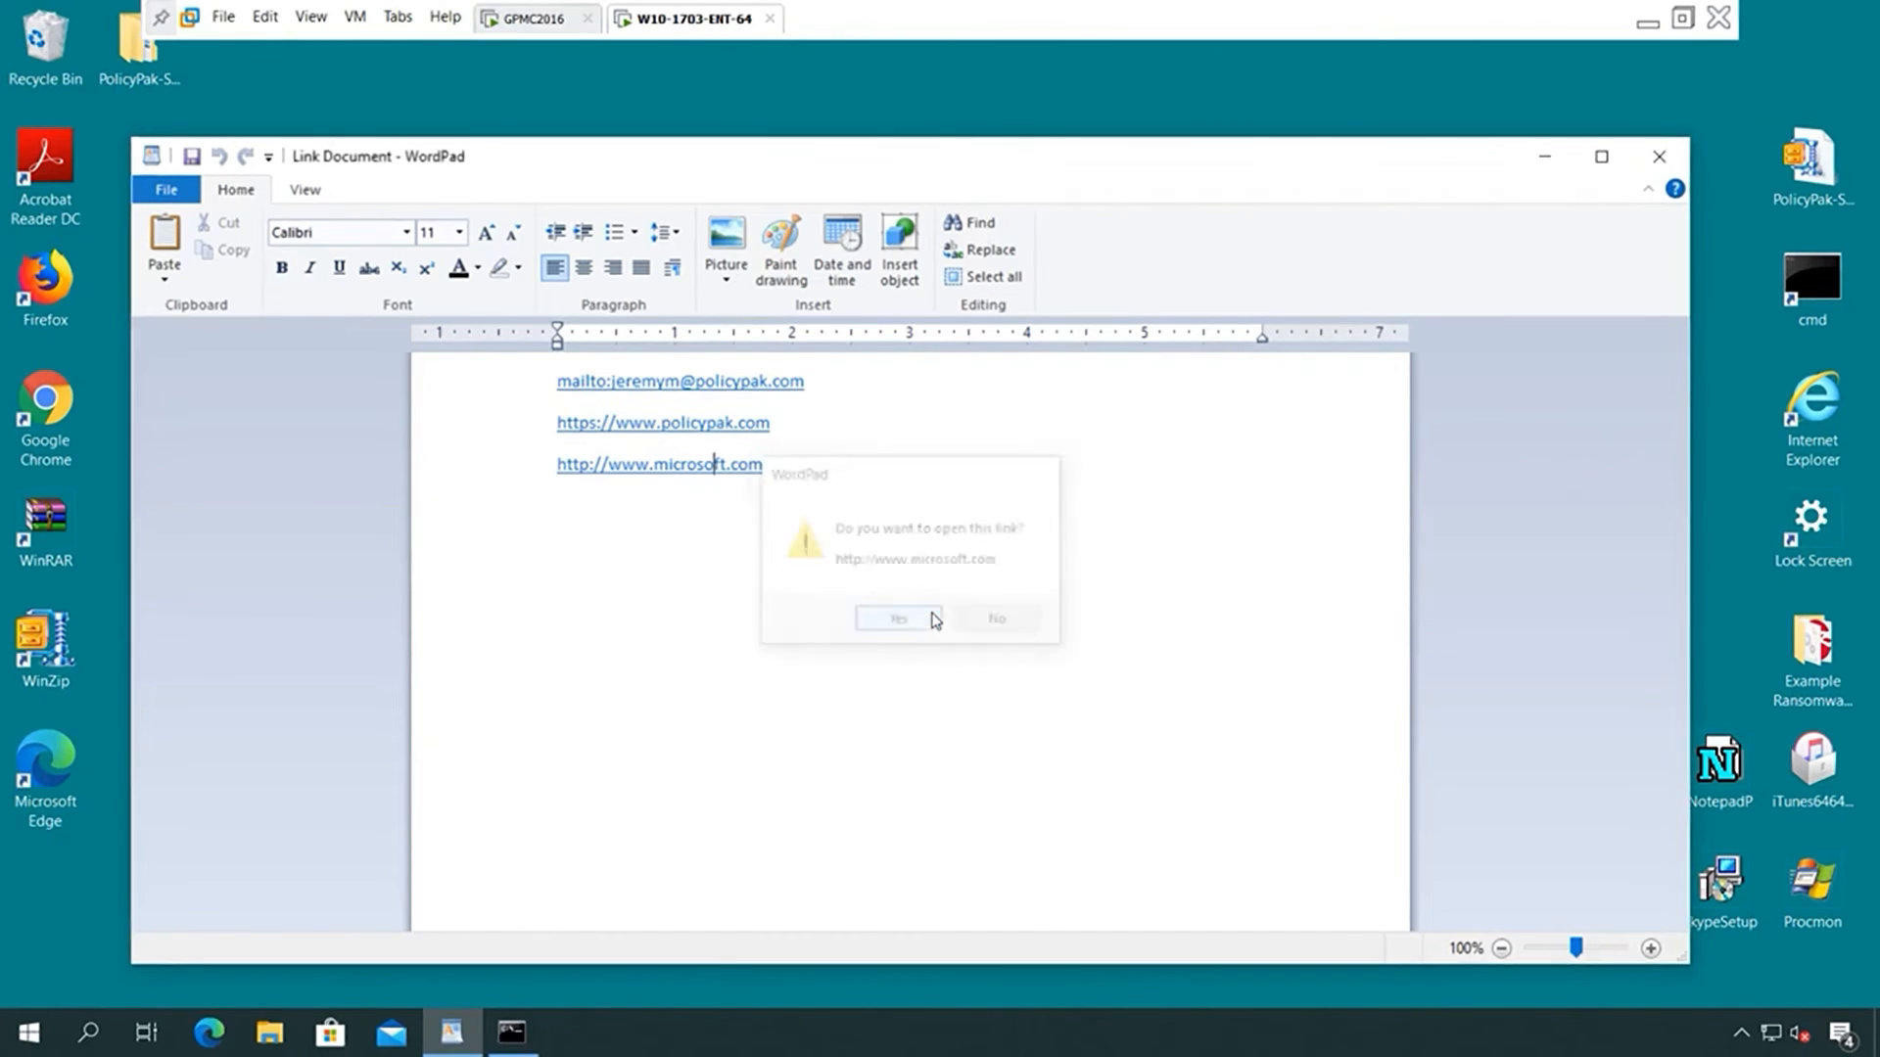